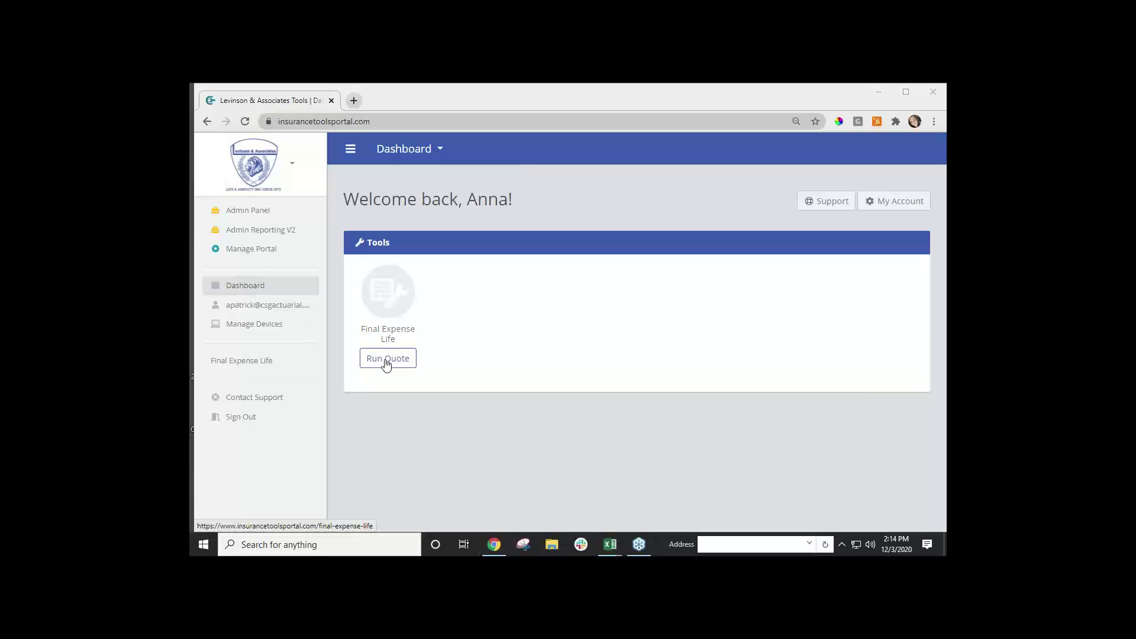
# View the contact support page and return to the dashboard.
pyautogui.click(270, 405)
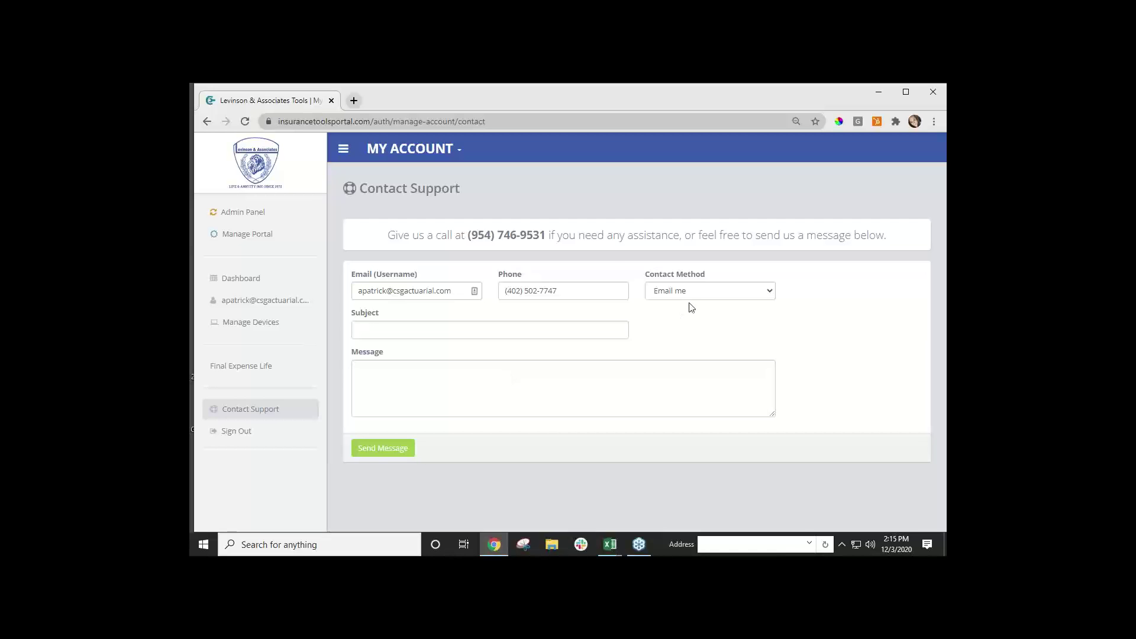
pyautogui.click(273, 288)
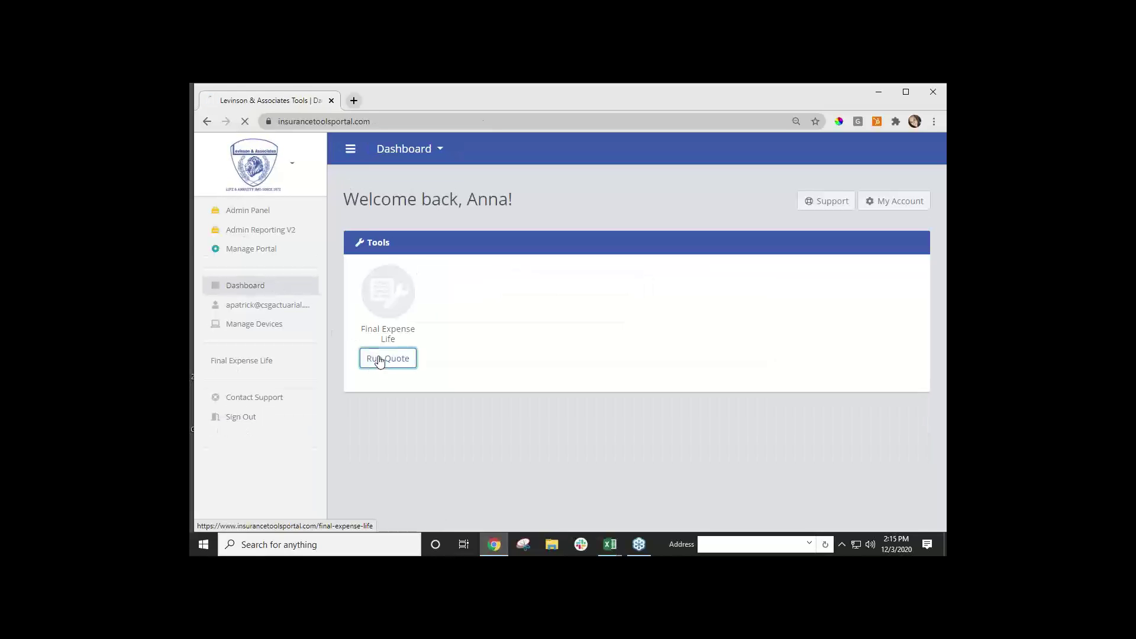
# Start a Final Expense Life quote and enter 33067 as the zip code.
pyautogui.click(379, 362)
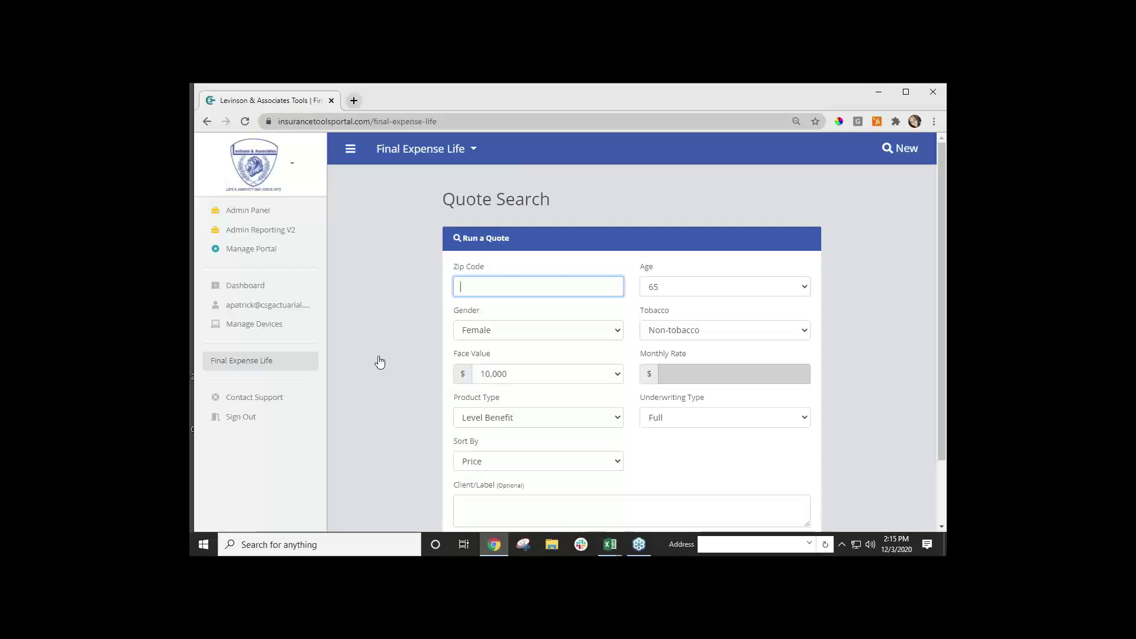
pyautogui.scroll(-1, 379, 362)
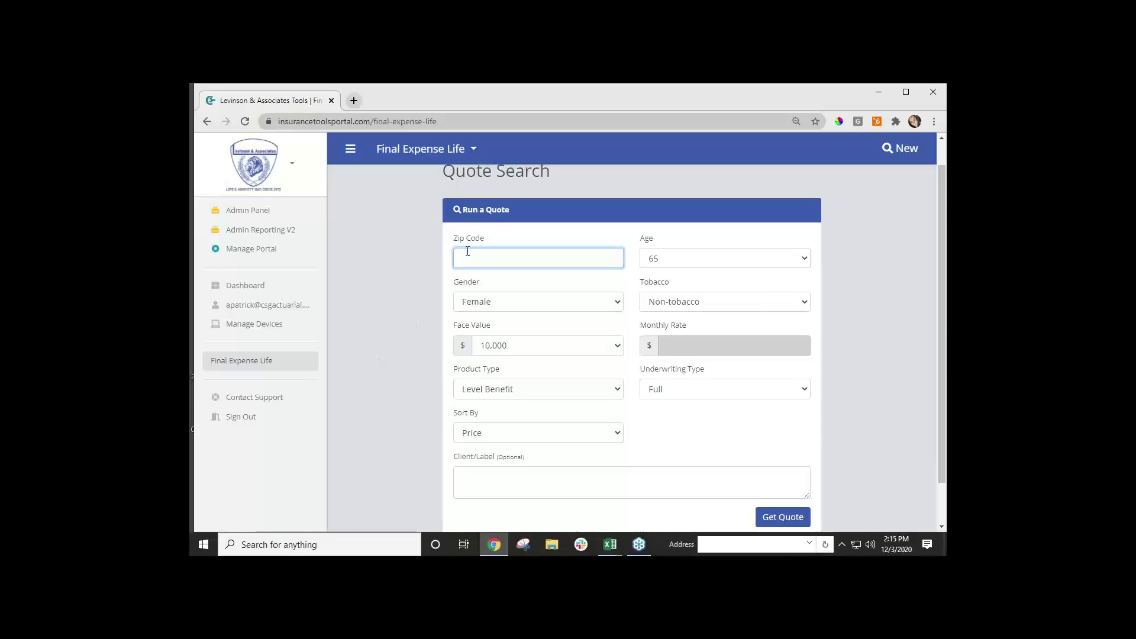
pyautogui.write('33')
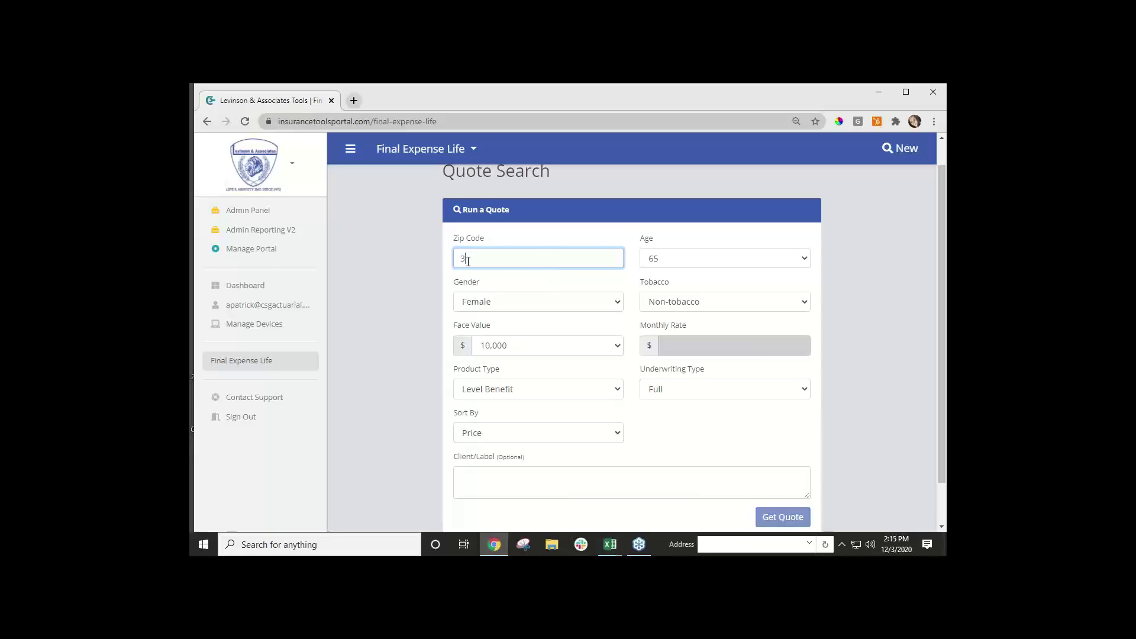
pyautogui.write('067')
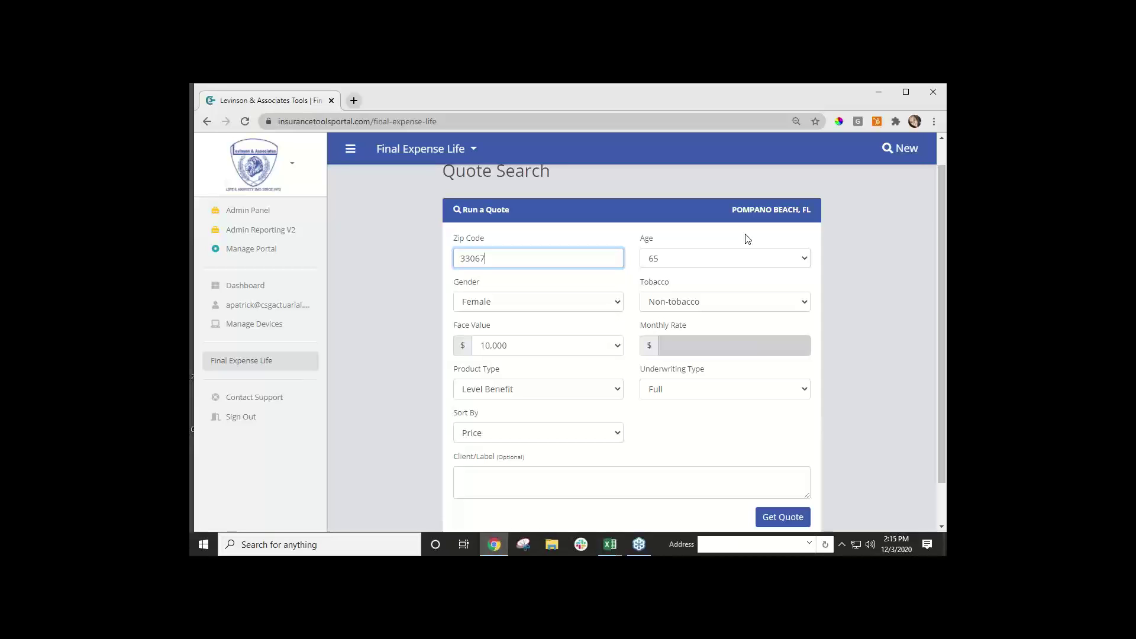
# Review the age and face value choices offered in the quote form.
pyautogui.click(742, 265)
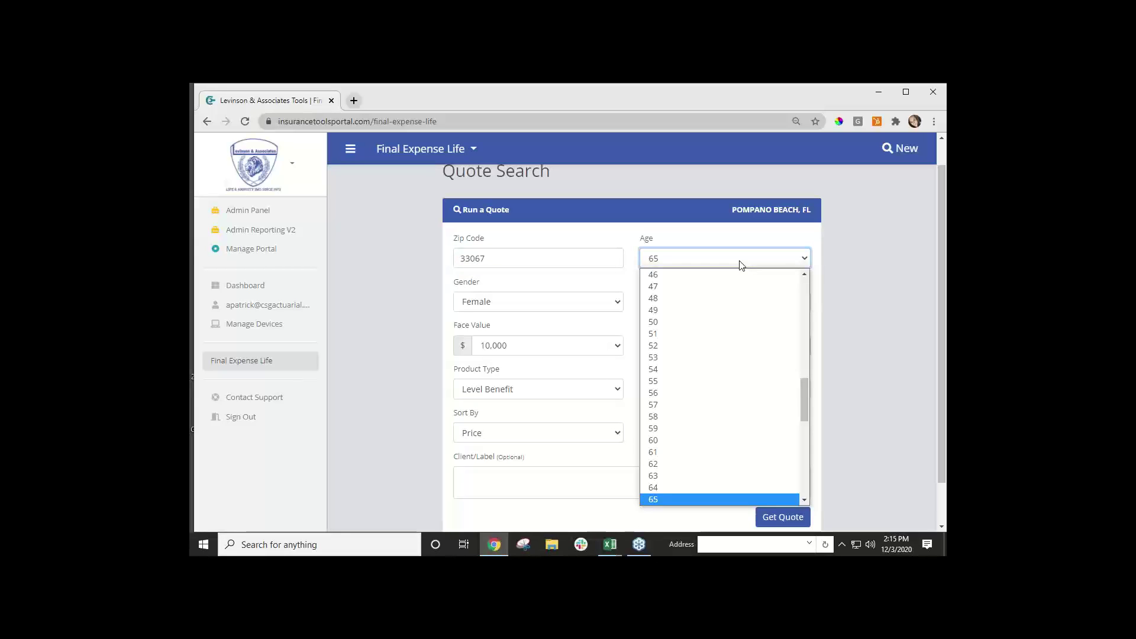
pyautogui.click(742, 265)
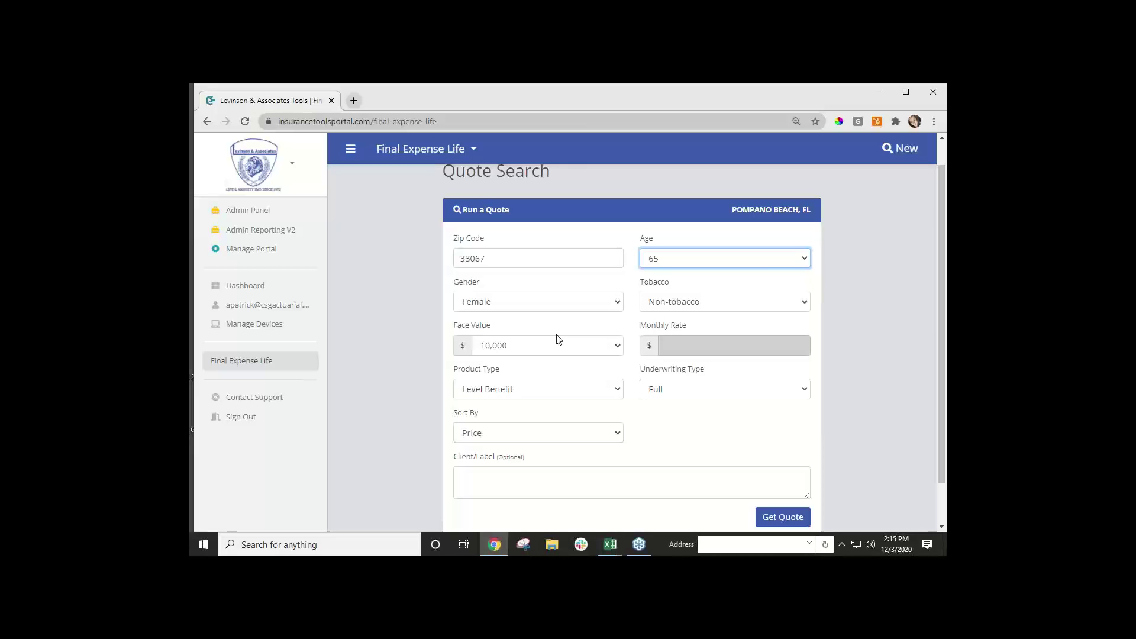
pyautogui.click(619, 349)
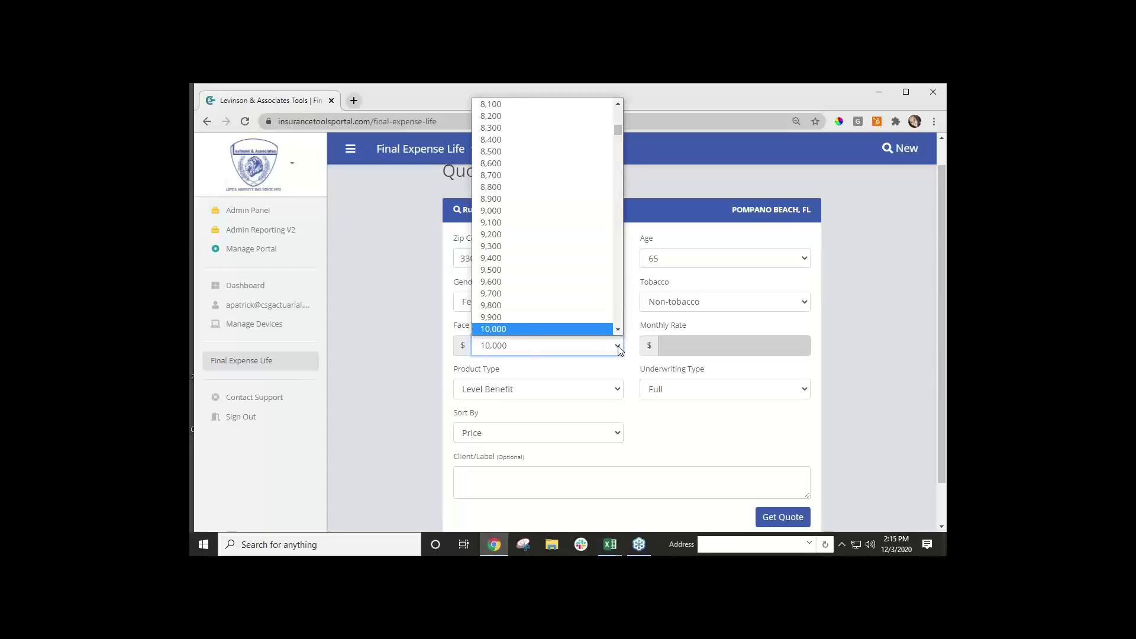
pyautogui.scroll(-5, 596, 310)
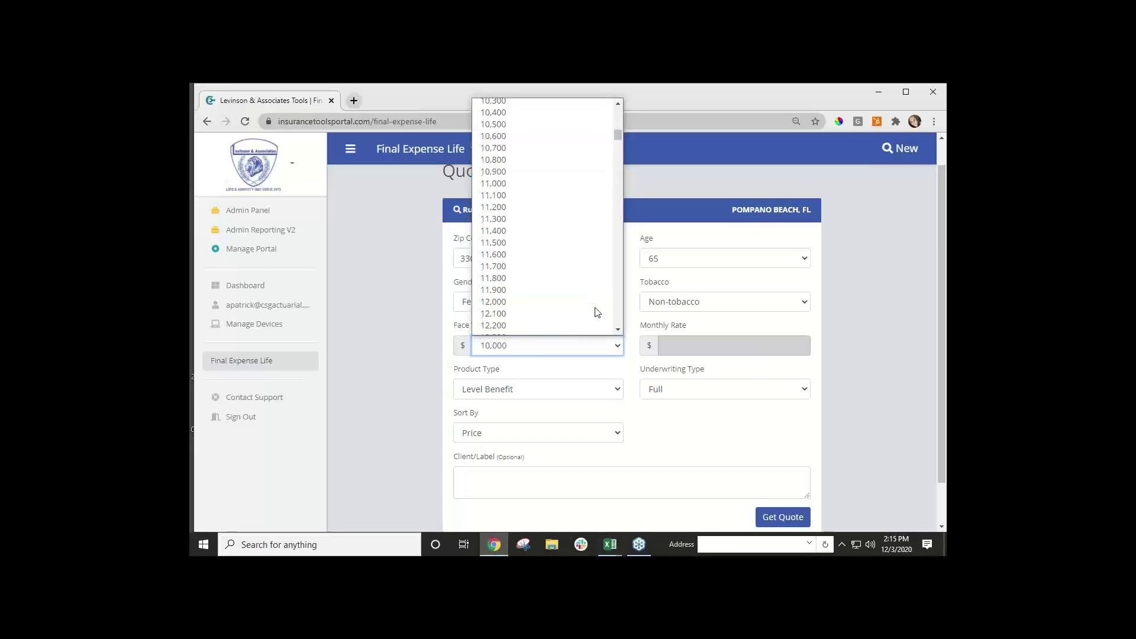
pyautogui.click(519, 353)
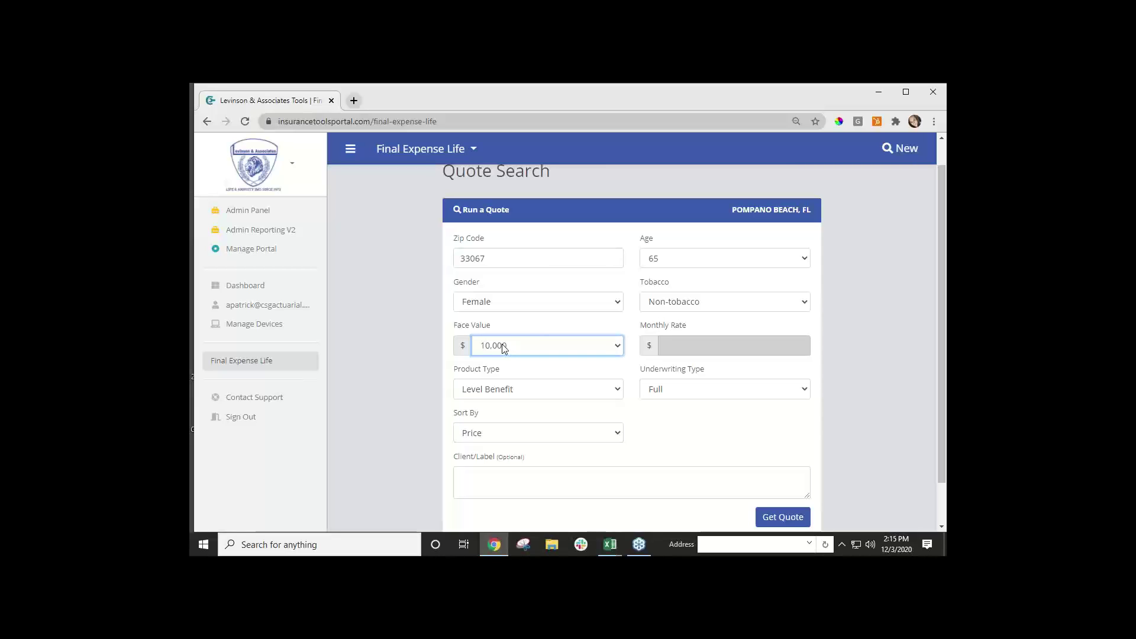
# Set the product type to All and check the available underwriting types.
pyautogui.click(518, 390)
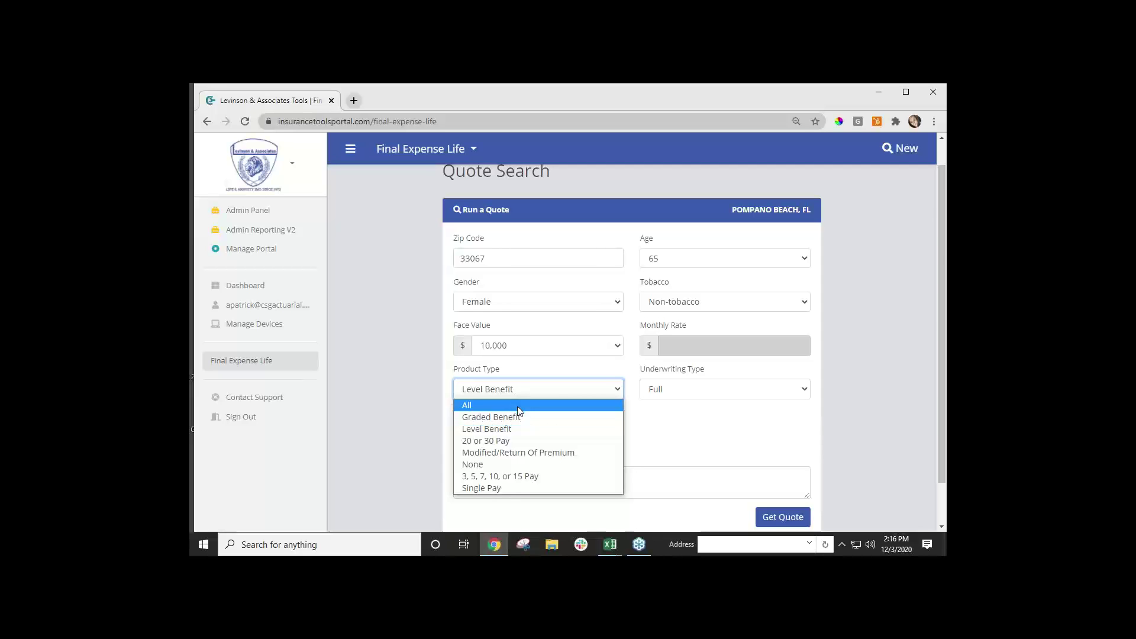
pyautogui.click(520, 408)
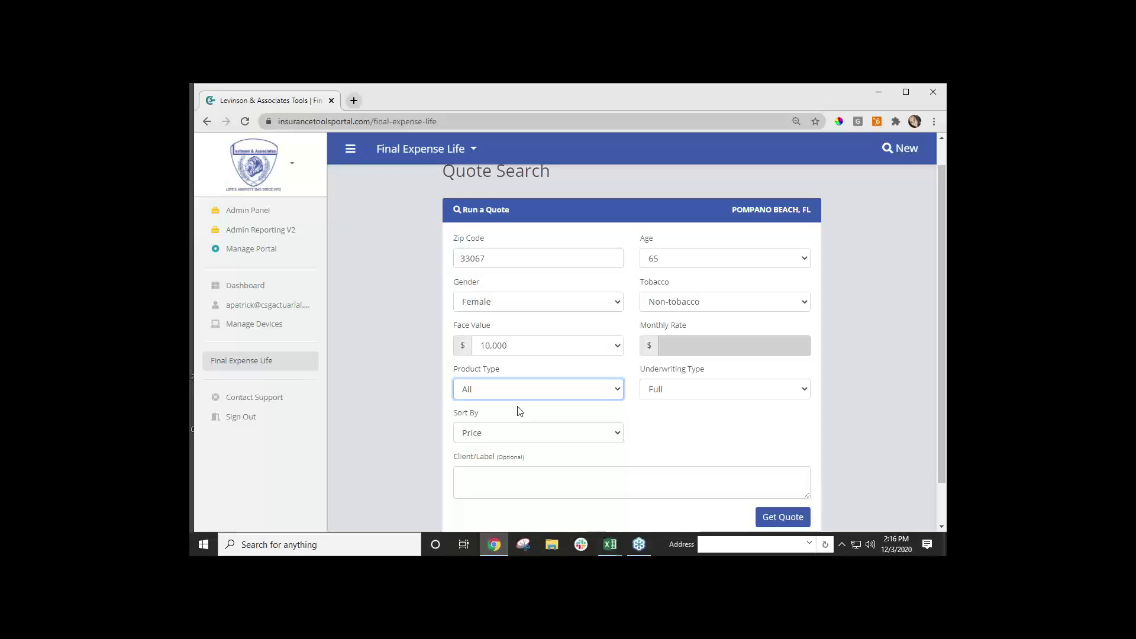
pyautogui.click(668, 389)
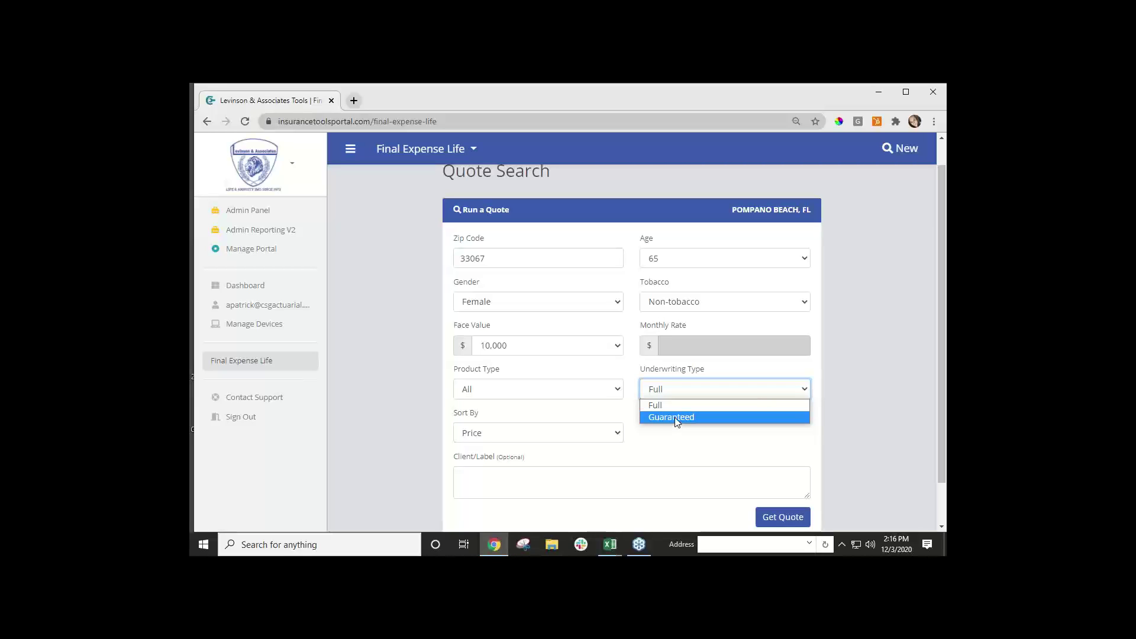
pyautogui.click(656, 362)
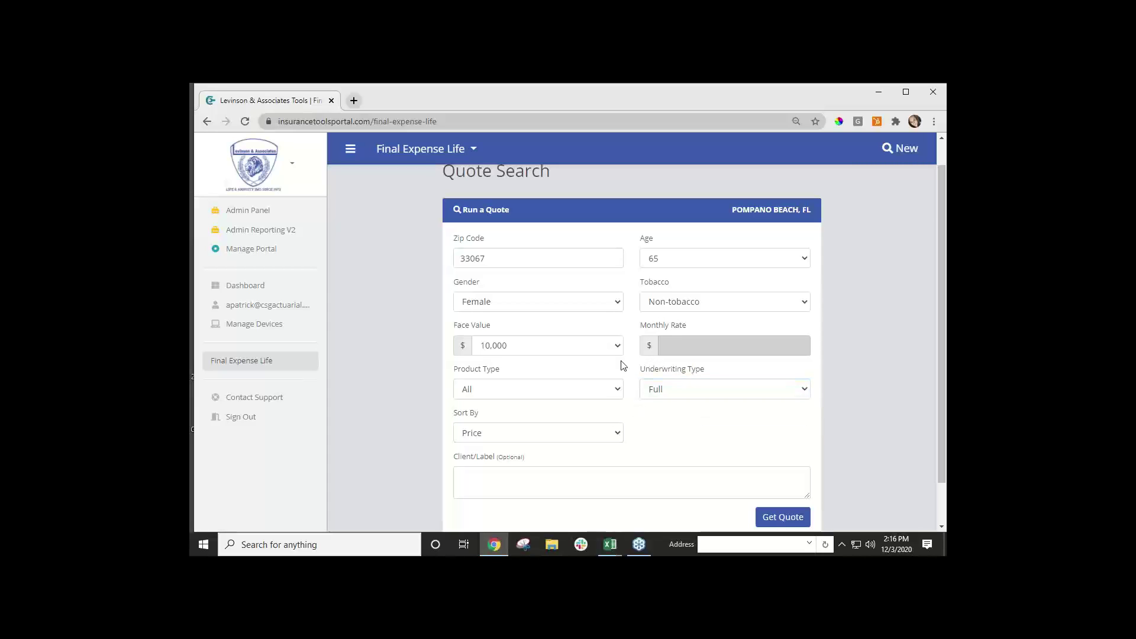
# Try a monthly rate of 50 as the quote basis, clear it and switch back to face value.
pyautogui.click(685, 346)
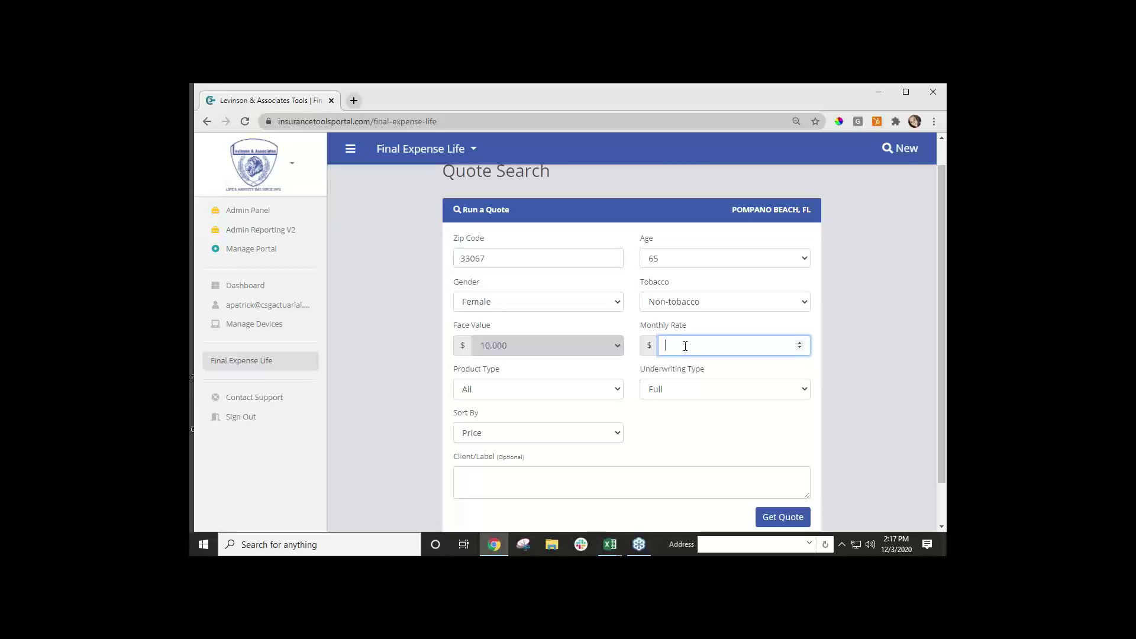
pyautogui.write('50')
pyautogui.press('BackSpace')
pyautogui.press('BackSpace')
pyautogui.click(550, 350)
pyautogui.click(550, 351)
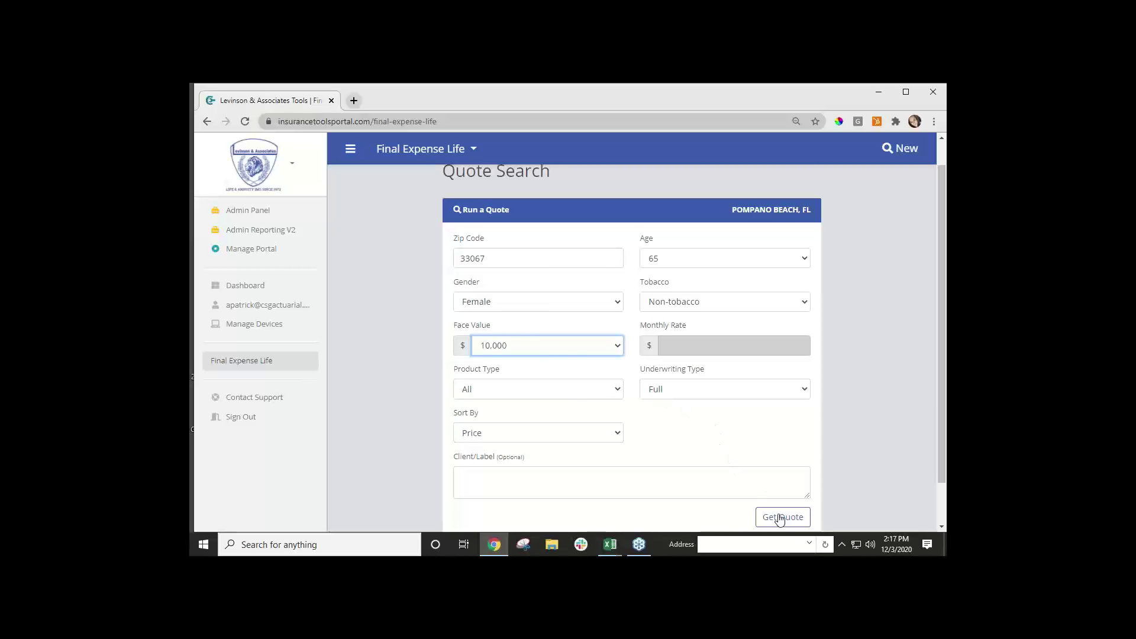
# Run the quote with the optional client label left empty.
pyautogui.scroll(-1, 709, 457)
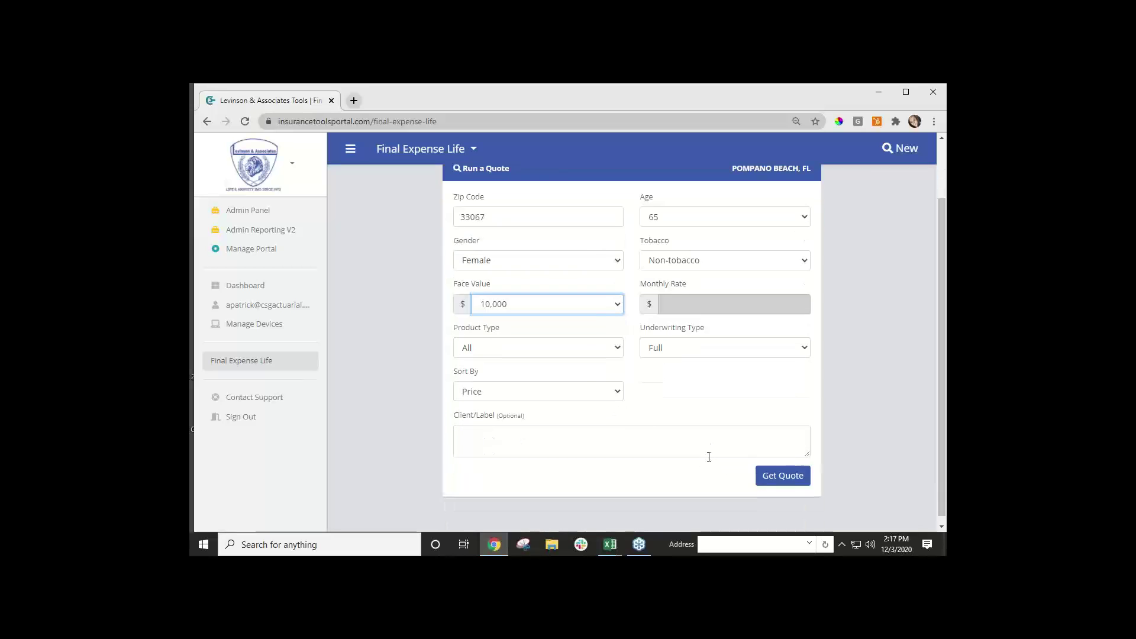
pyautogui.click(651, 438)
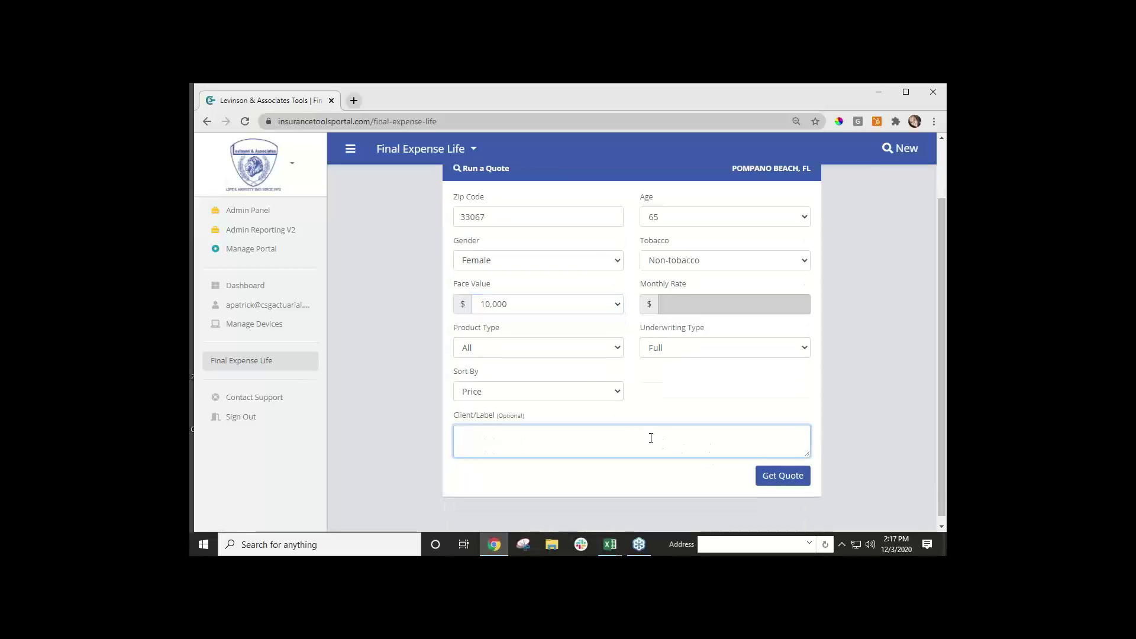
pyautogui.click(779, 481)
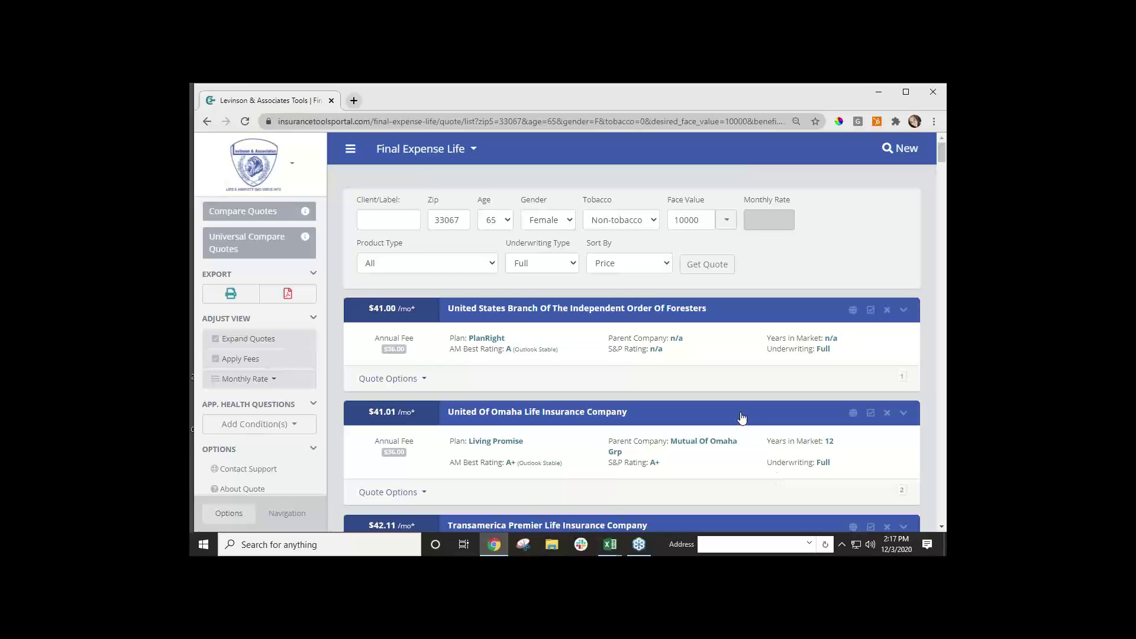
# Browse the quote results and compare the carriers' rates, plans, annual fees and ratings.
pyautogui.scroll(-1, 742, 418)
pyautogui.scroll(1, 743, 417)
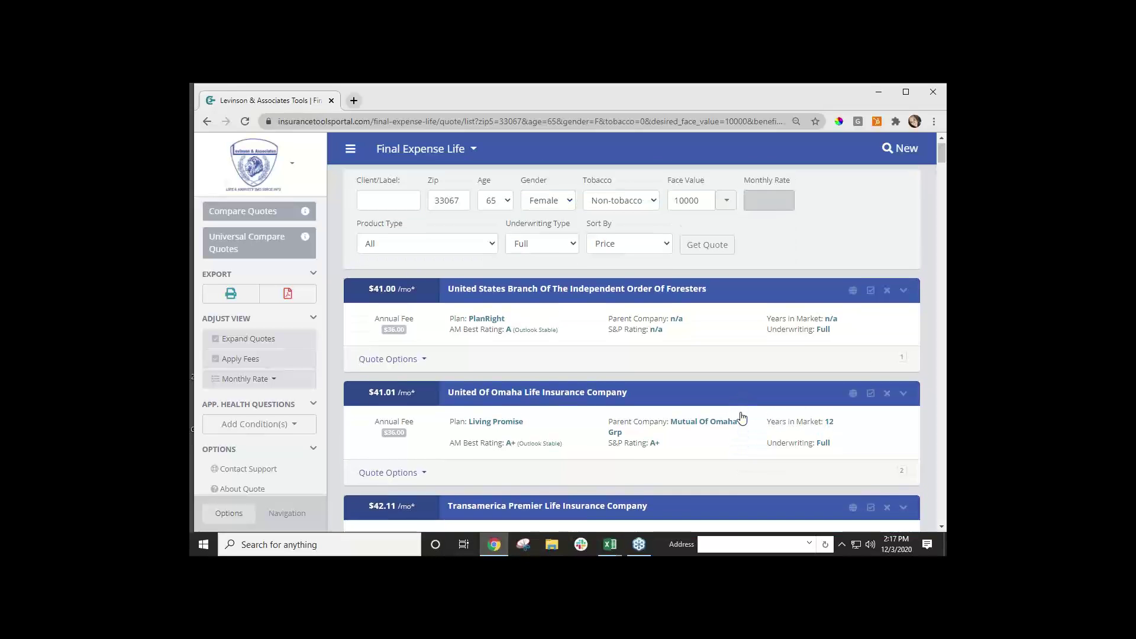
pyautogui.scroll(-1, 742, 415)
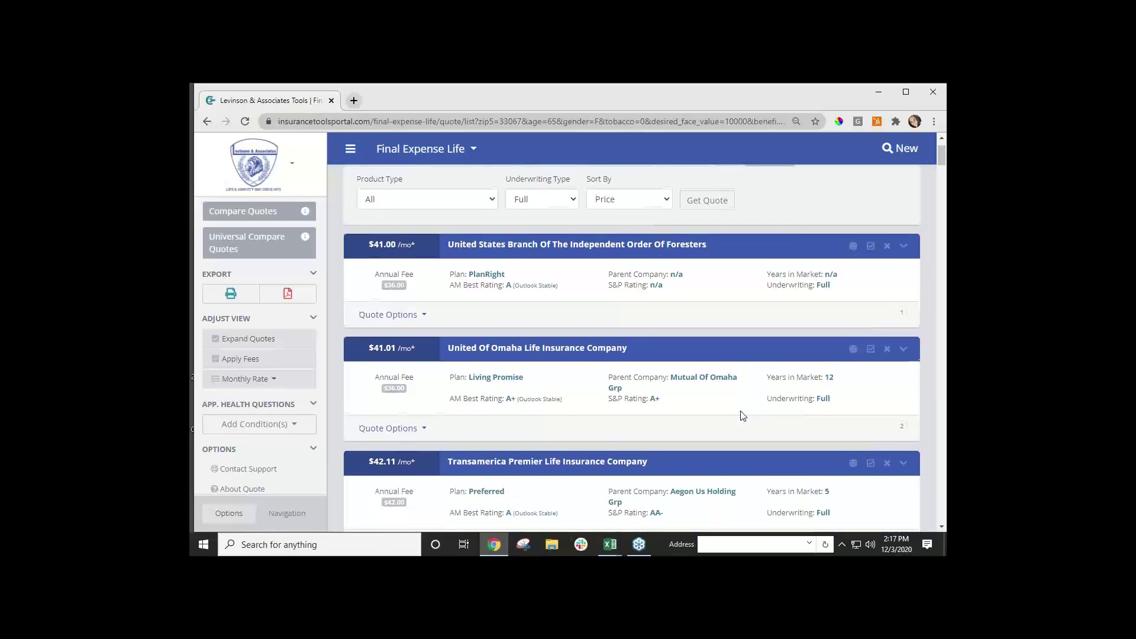
pyautogui.scroll(-3, 740, 410)
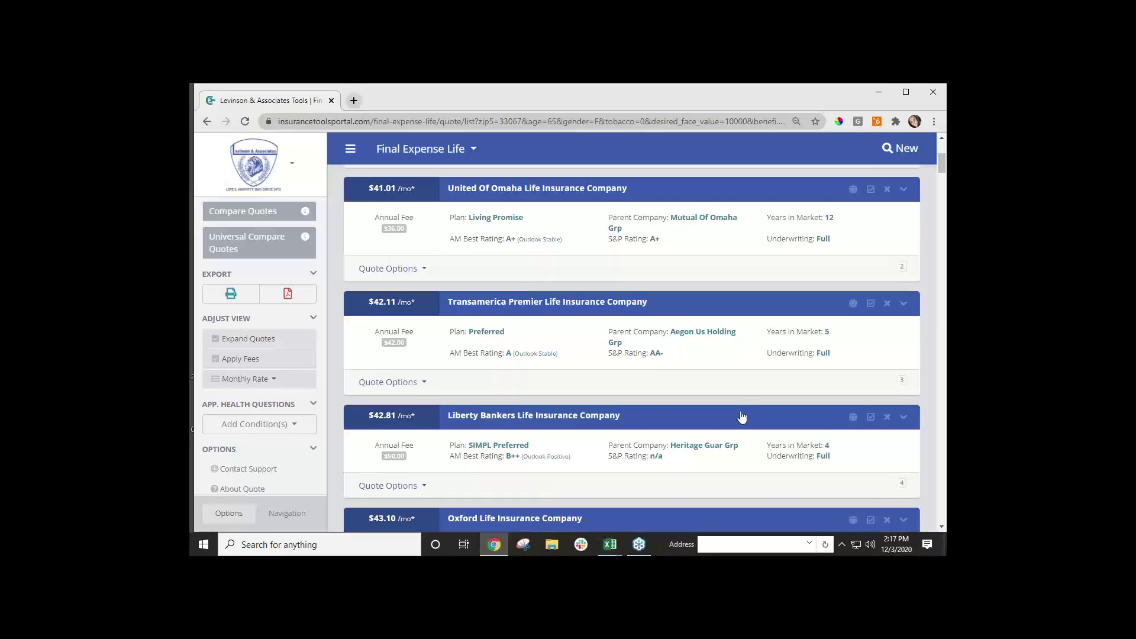
pyautogui.scroll(3, 741, 417)
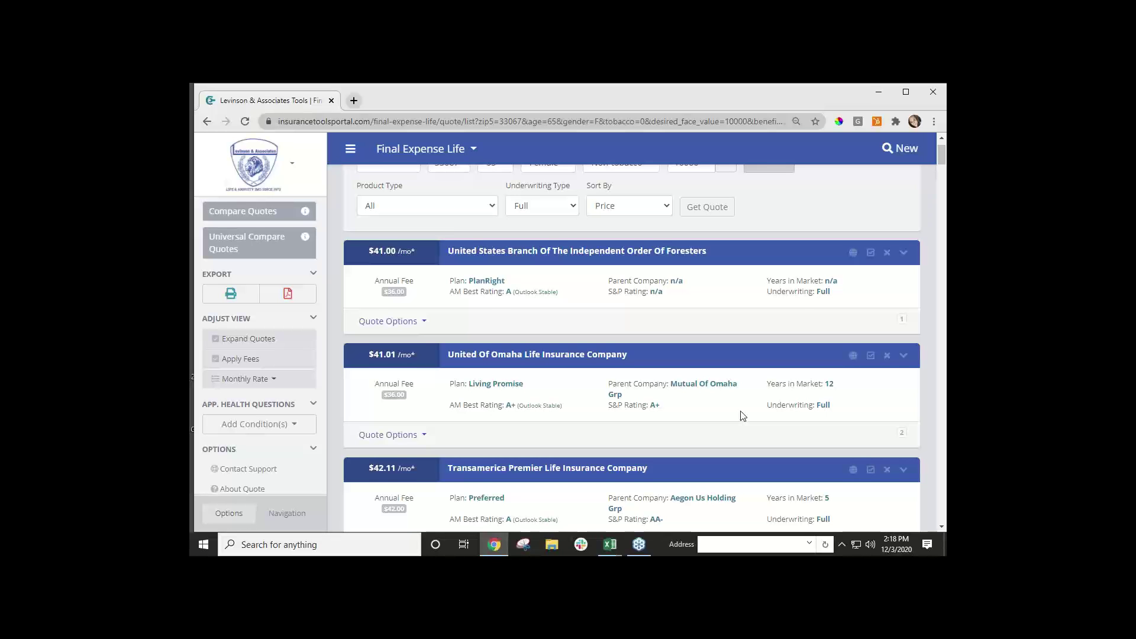
pyautogui.scroll(-3, 743, 416)
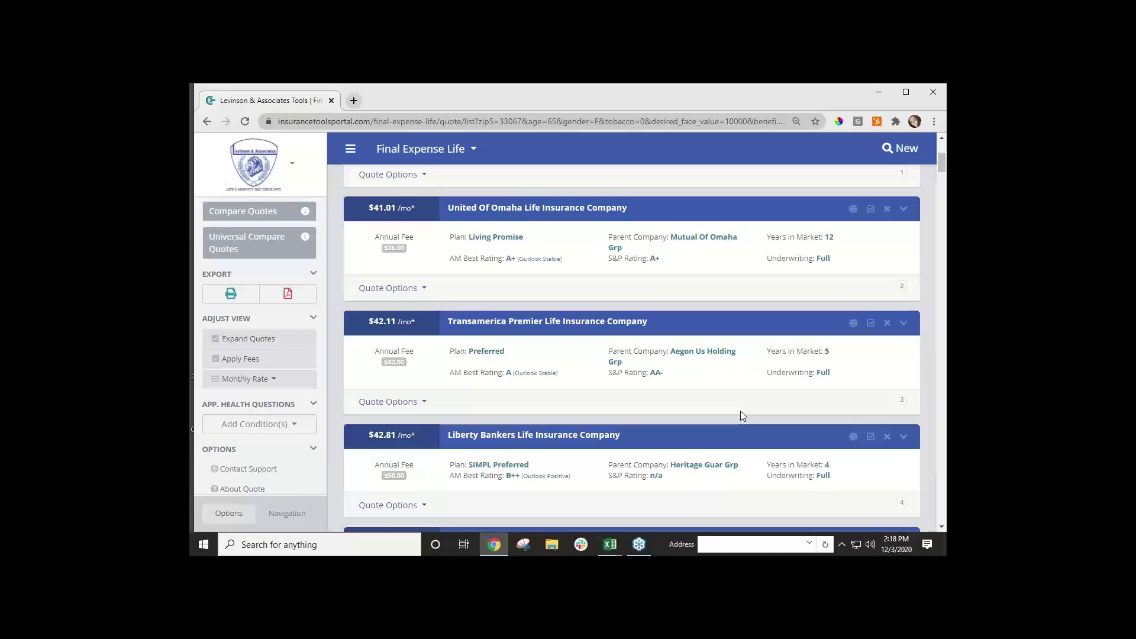
pyautogui.scroll(4, 743, 415)
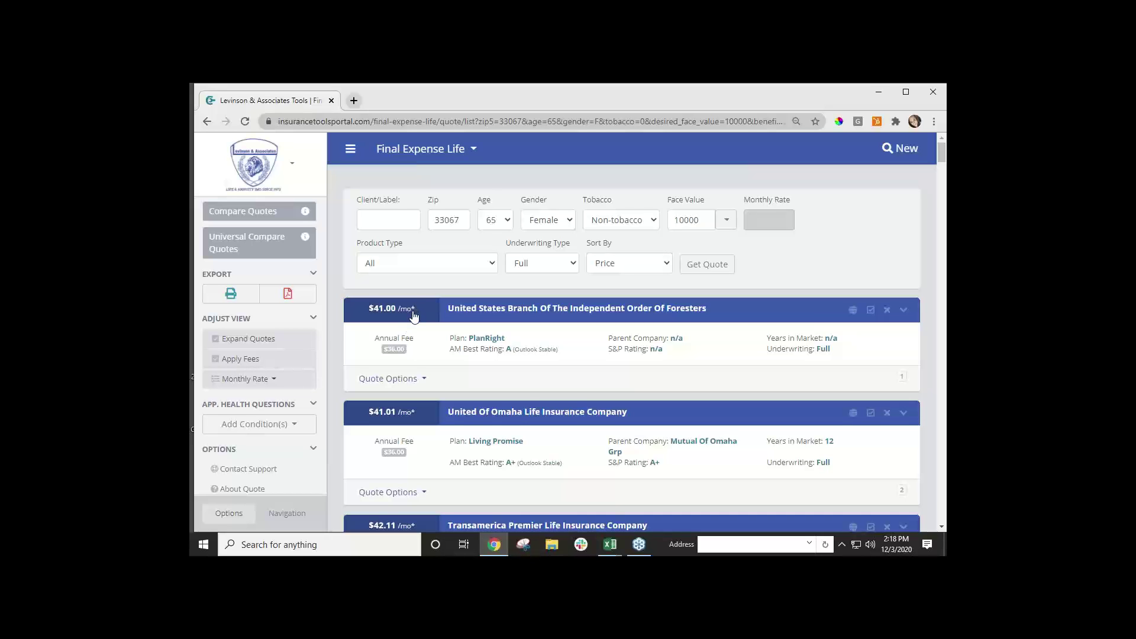
# Exclude the annual fees from the quoted rates and apply them again.
pyautogui.click(254, 365)
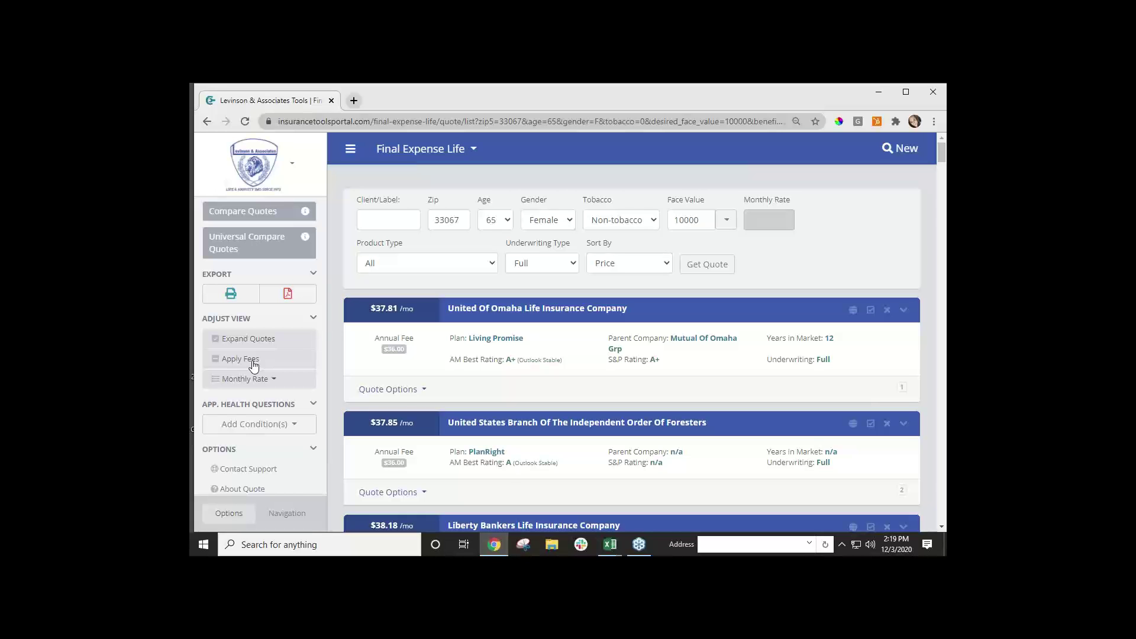
pyautogui.click(254, 364)
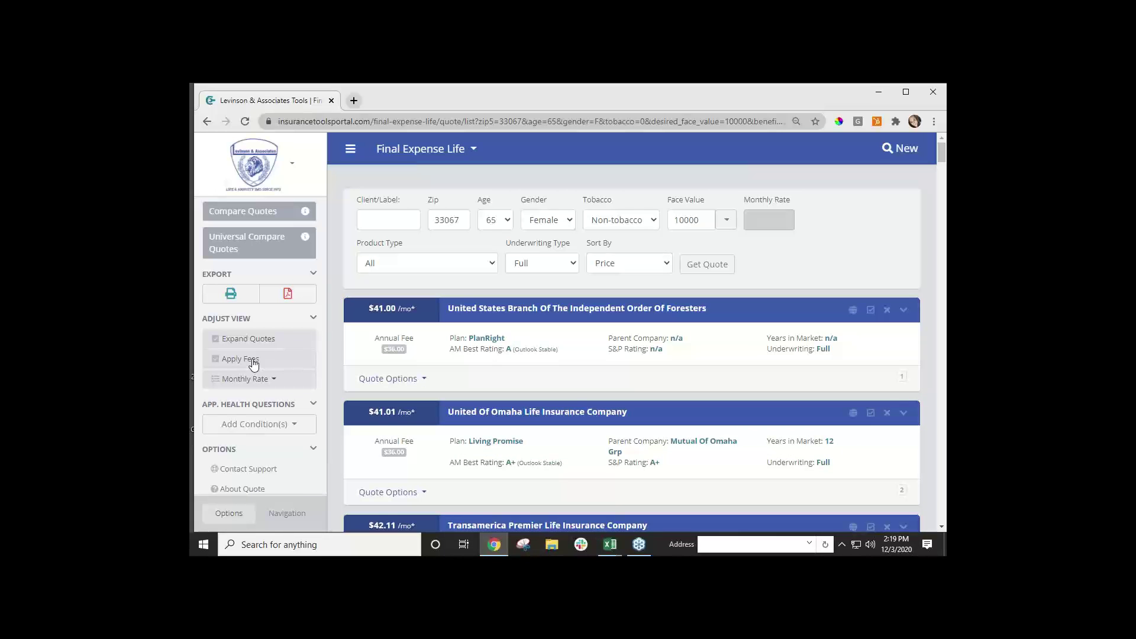
# Collapse the quotes into a compact list, look through the carriers and expand the details again.
pyautogui.click(245, 342)
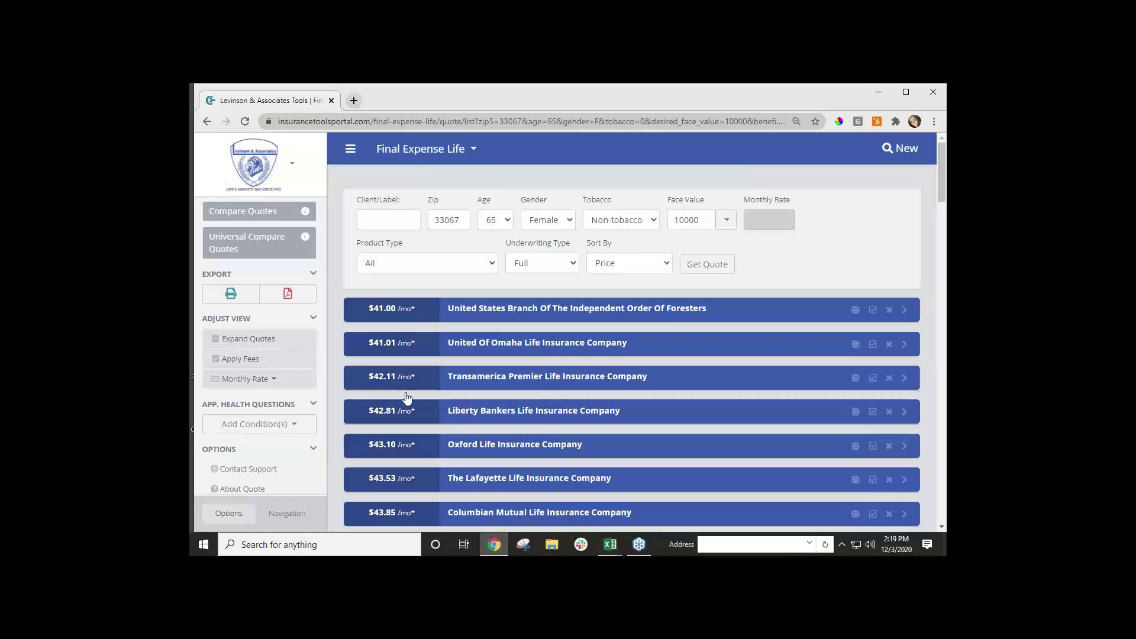
pyautogui.scroll(-2, 551, 430)
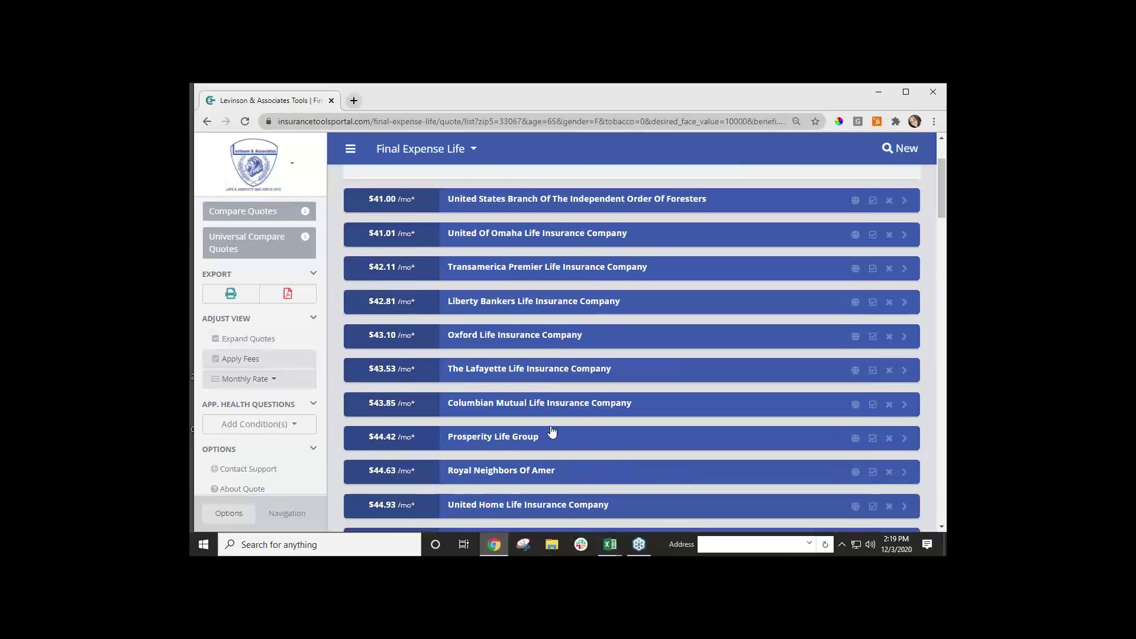
pyautogui.scroll(-4, 551, 430)
pyautogui.scroll(6, 551, 431)
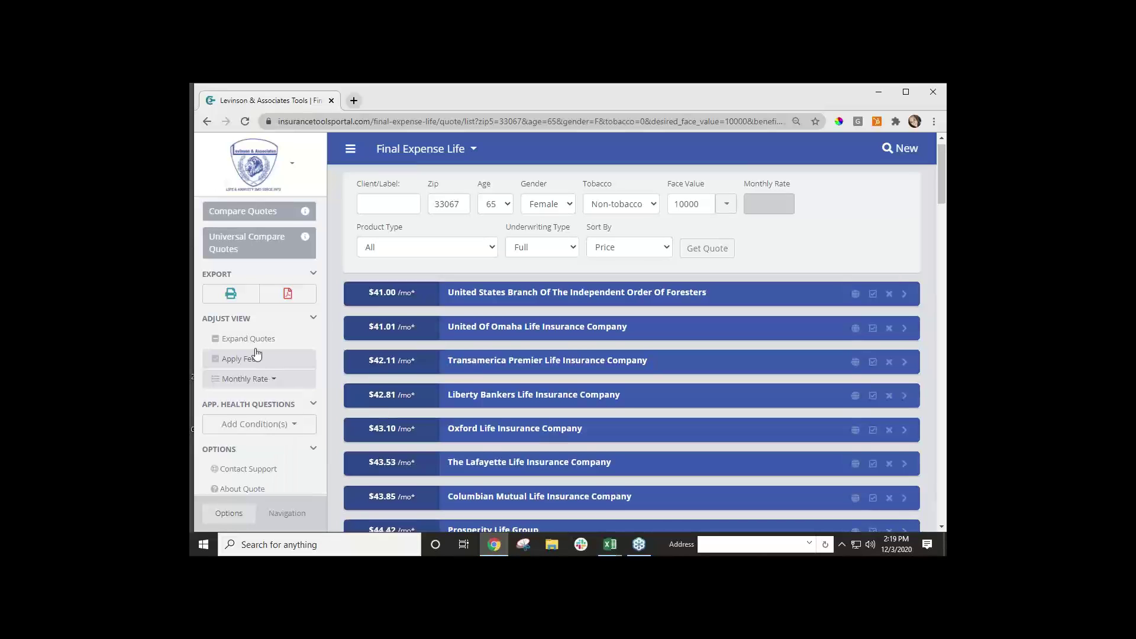
pyautogui.click(251, 344)
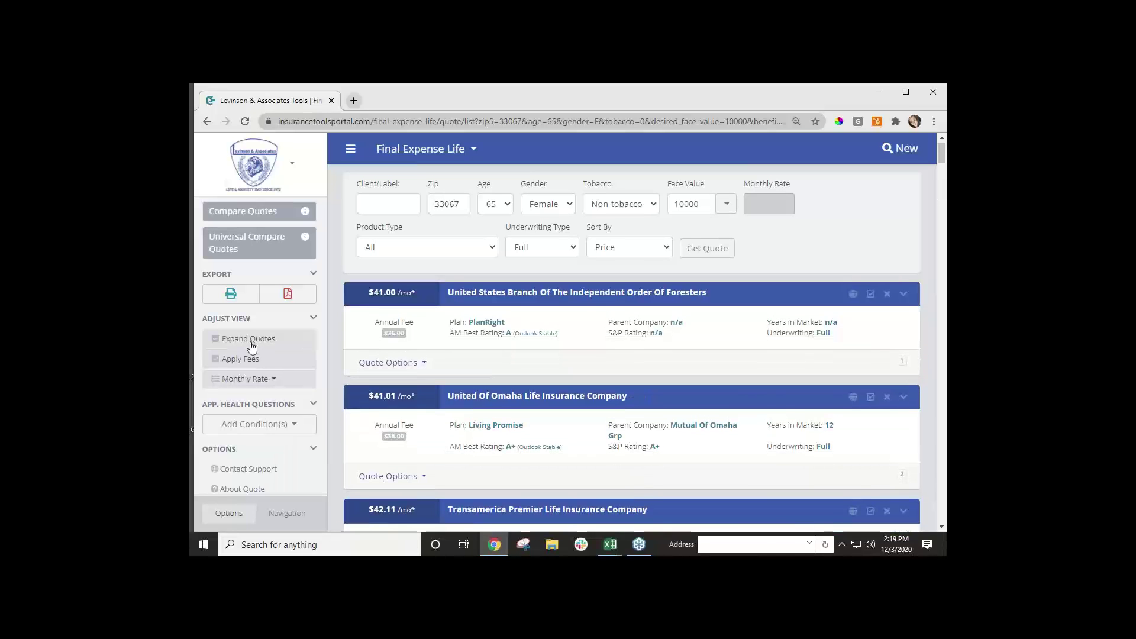
# Check the quote options offered for the Independent Order of Foresters and United of Omaha quotes.
pyautogui.click(407, 366)
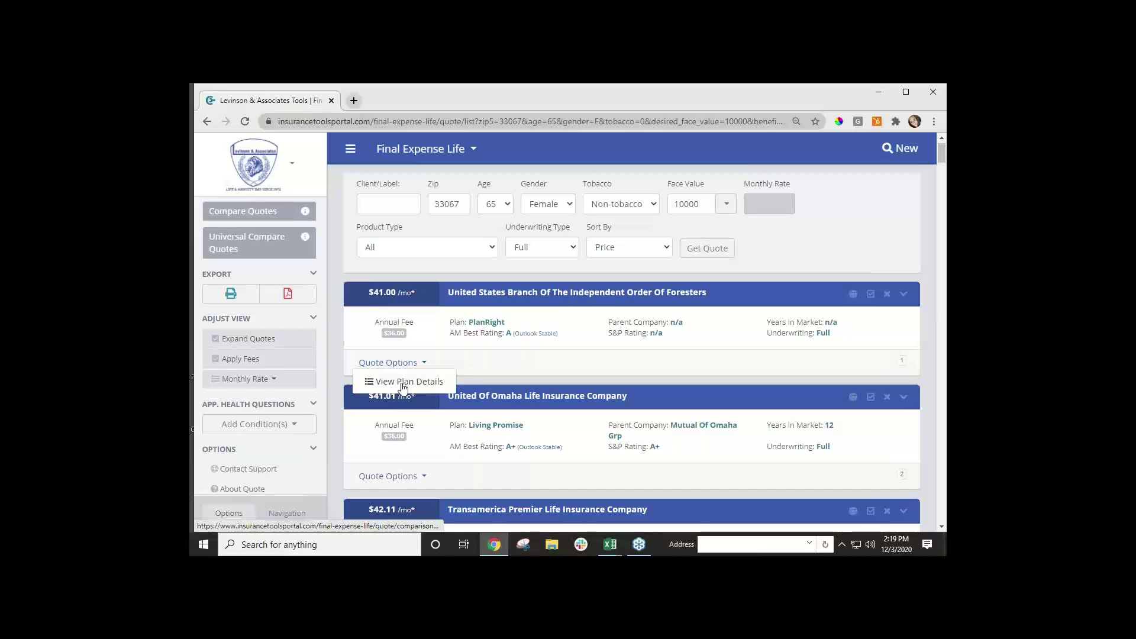
pyautogui.scroll(-1, 402, 388)
pyautogui.click(399, 414)
pyautogui.click(399, 421)
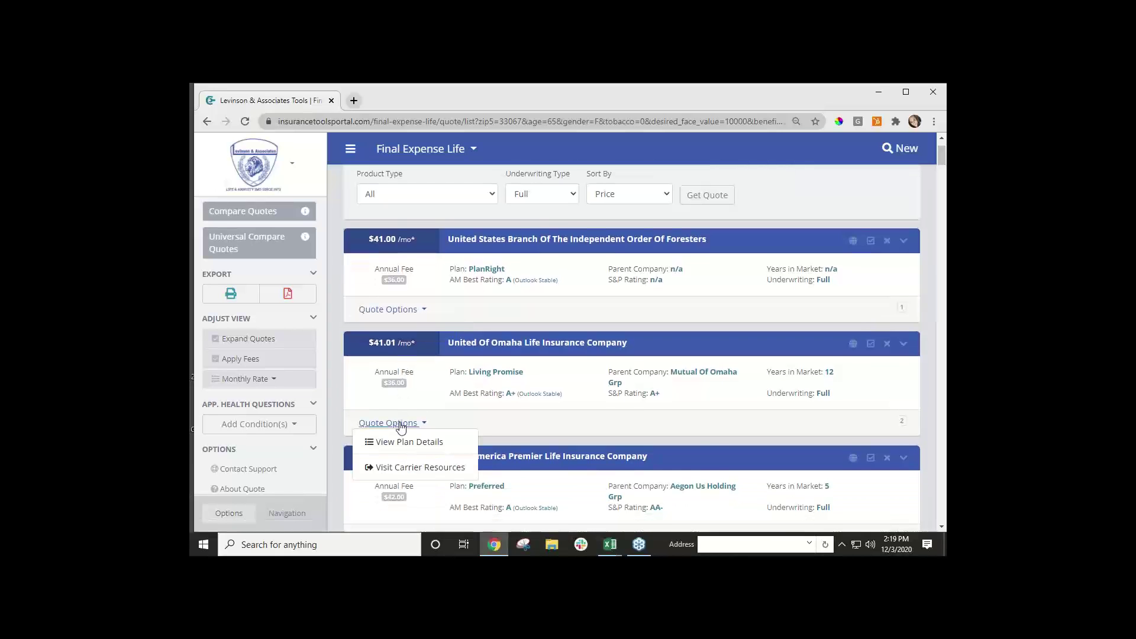
pyautogui.scroll(-1, 400, 426)
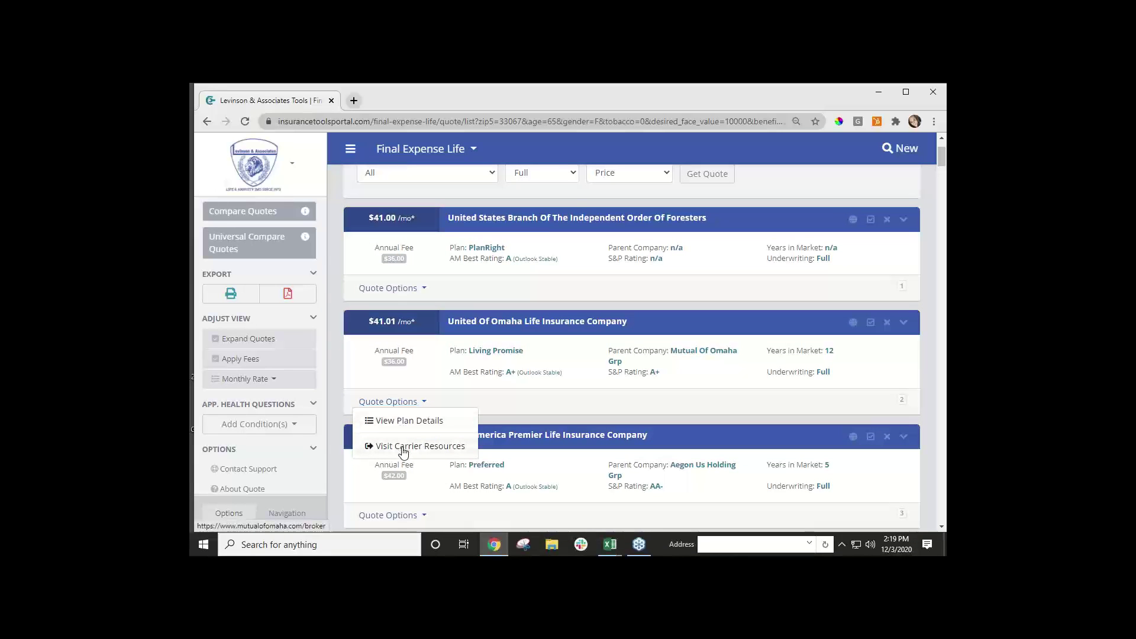
# Switch the quoted rates to the annual rate and back to the monthly rate.
pyautogui.click(339, 373)
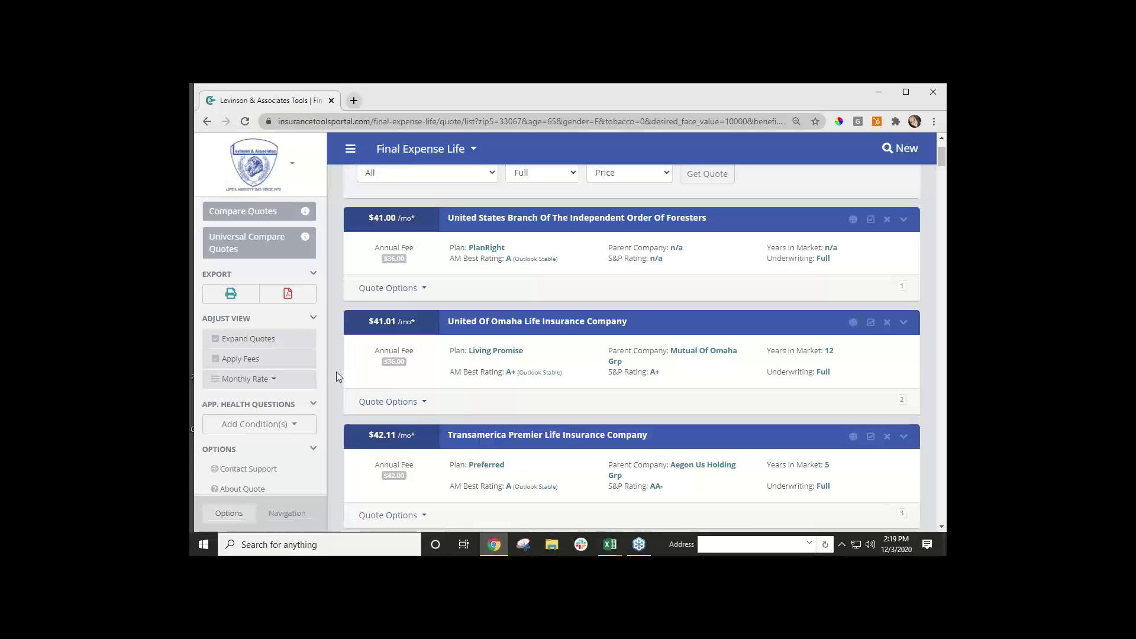
pyautogui.click(312, 380)
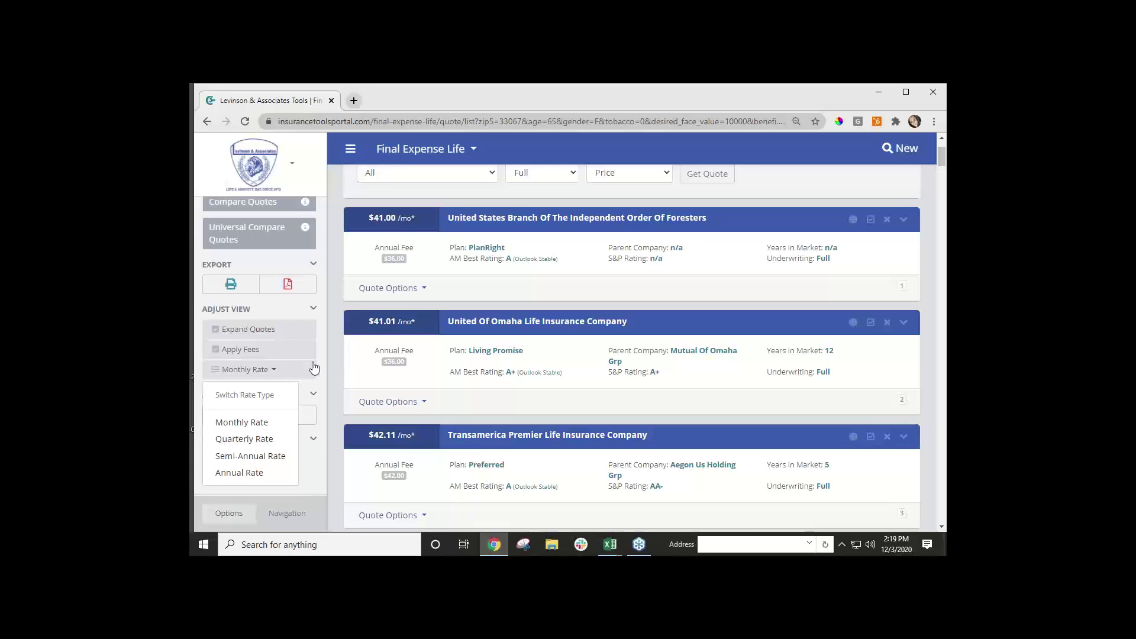
pyautogui.click(263, 372)
pyautogui.click(252, 372)
pyautogui.click(252, 474)
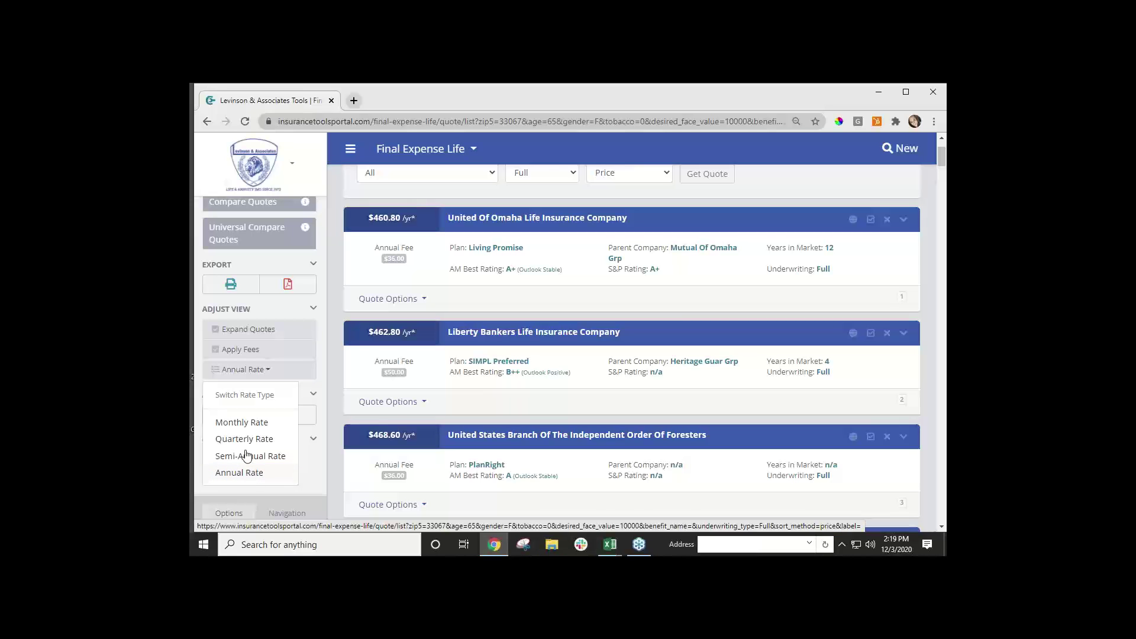
pyautogui.click(242, 422)
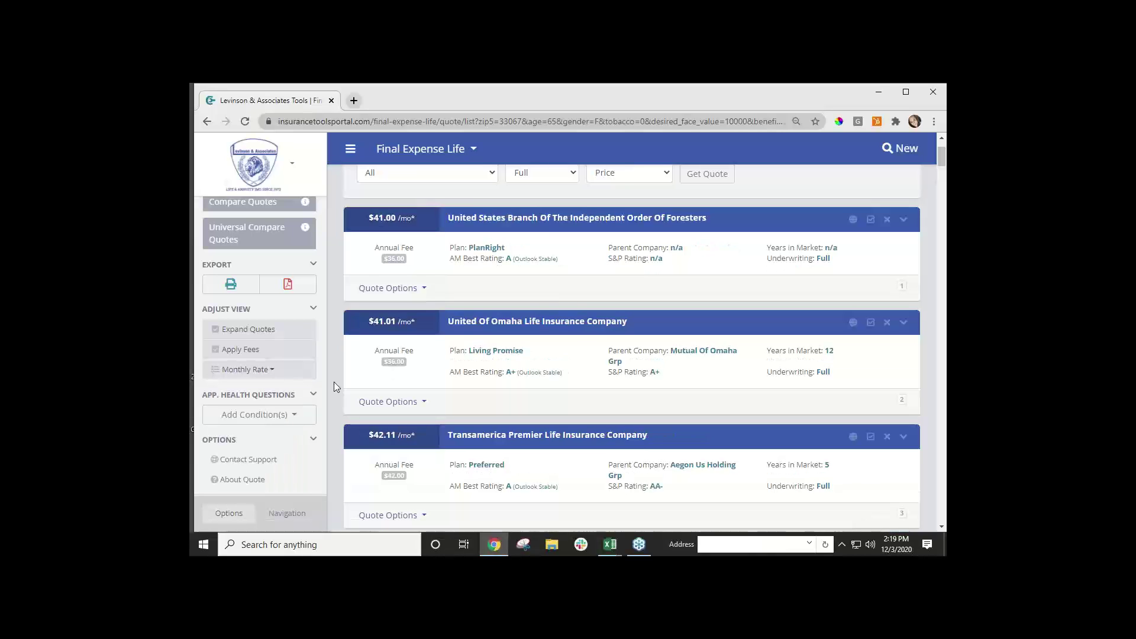
# Add Heart Artery Blockage from the Circulatory System group as an application health condition.
pyautogui.scroll(-1, 287, 393)
pyautogui.click(298, 416)
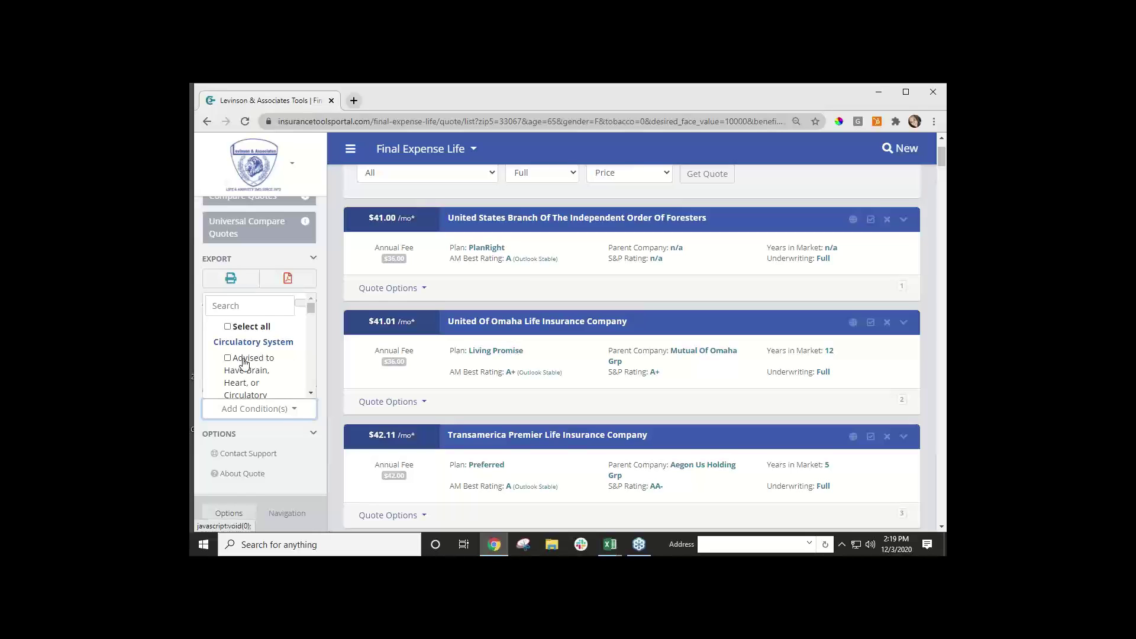
pyautogui.scroll(-2, 243, 361)
pyautogui.scroll(-5, 244, 364)
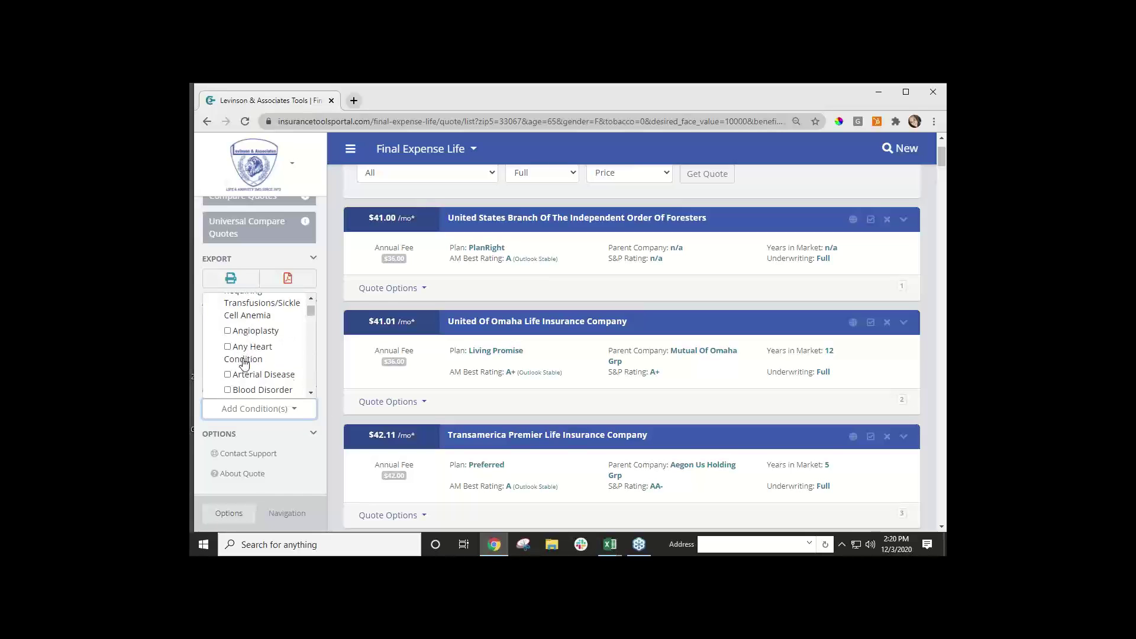
pyautogui.scroll(-1, 245, 364)
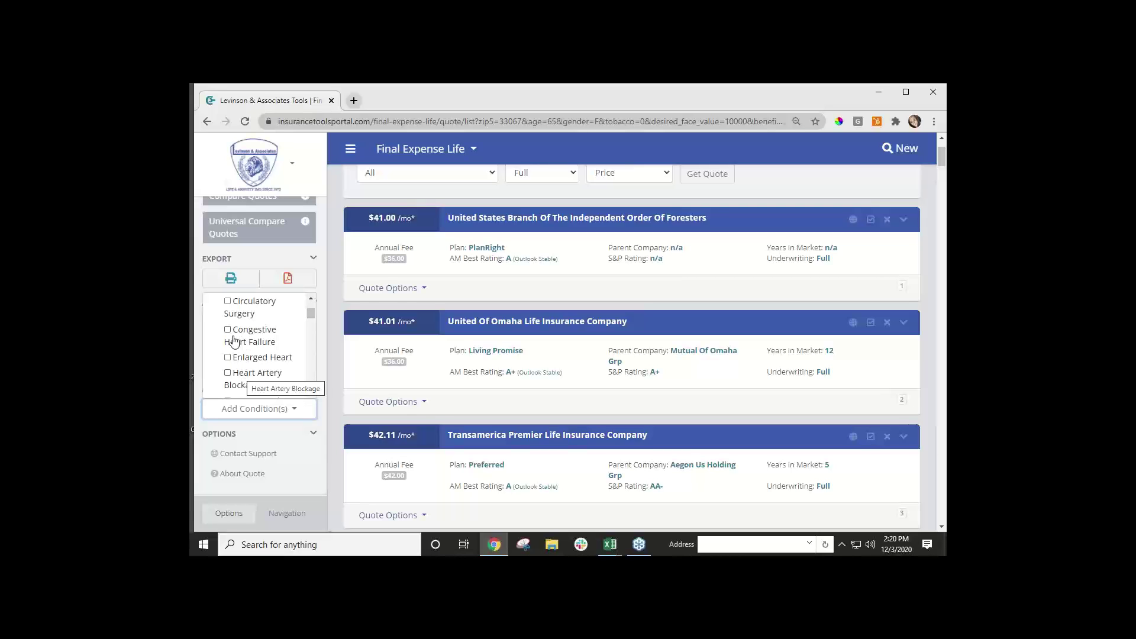
pyautogui.click(228, 374)
pyautogui.click(228, 373)
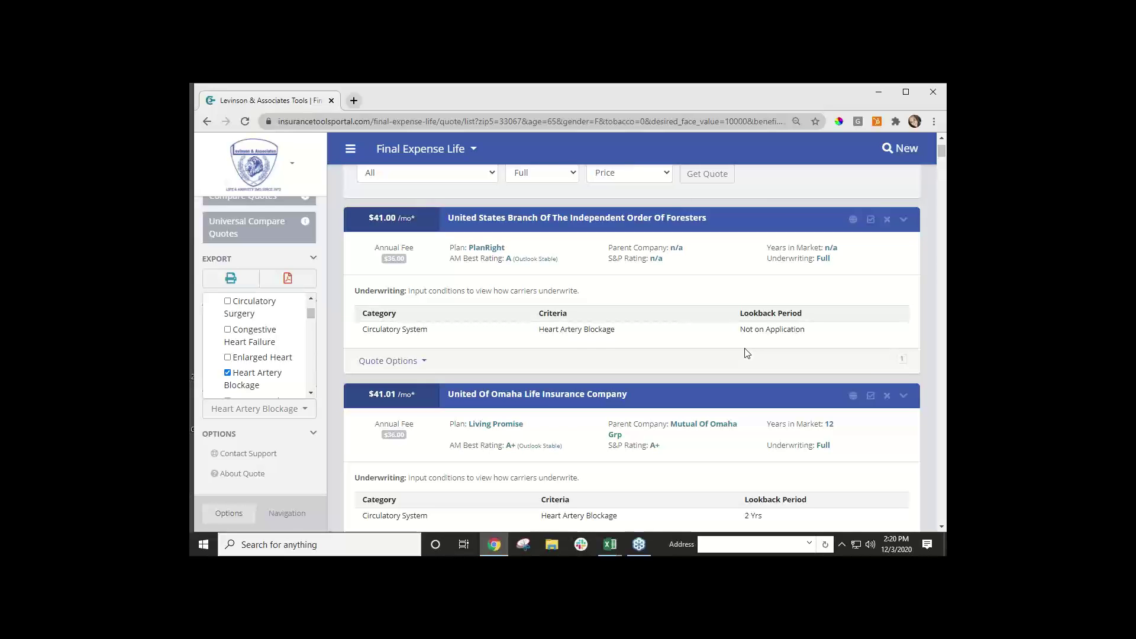
# Review how each carrier underwrites Heart Artery Blockage, comparing the lookback periods across the quotes.
pyautogui.scroll(-1, 737, 342)
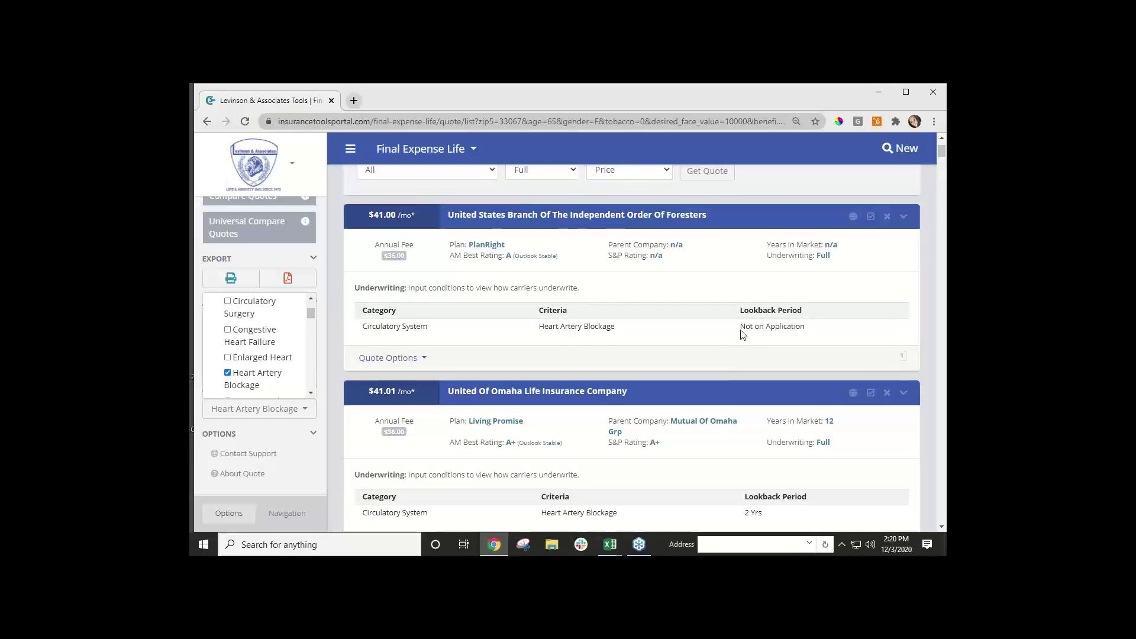
pyautogui.scroll(-1, 732, 447)
pyautogui.scroll(-3, 732, 447)
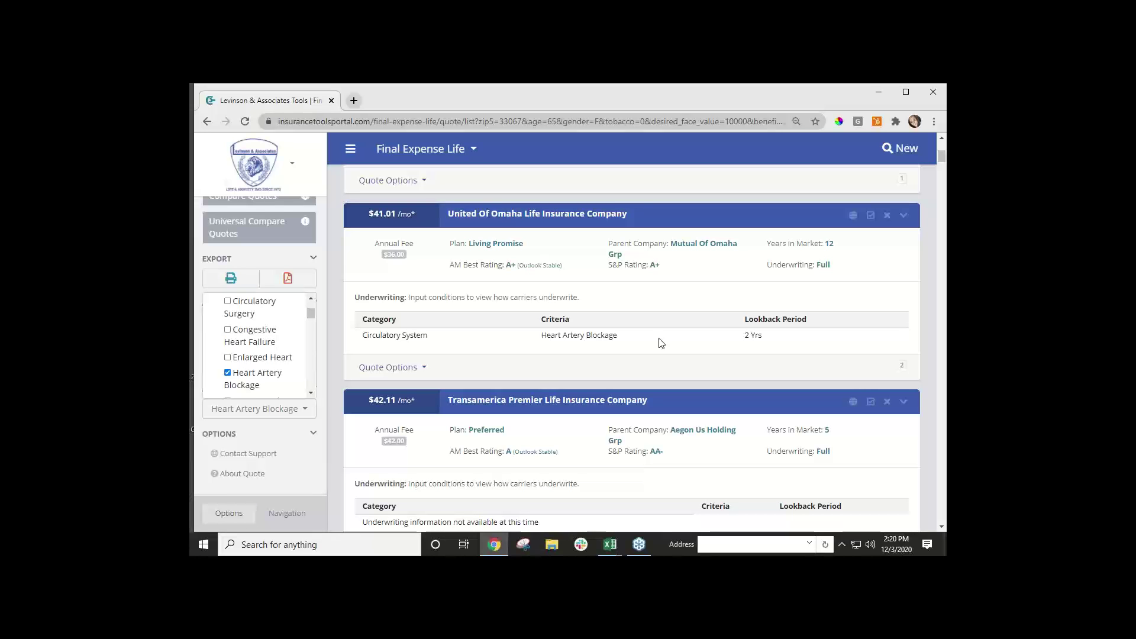
pyautogui.scroll(-8, 661, 343)
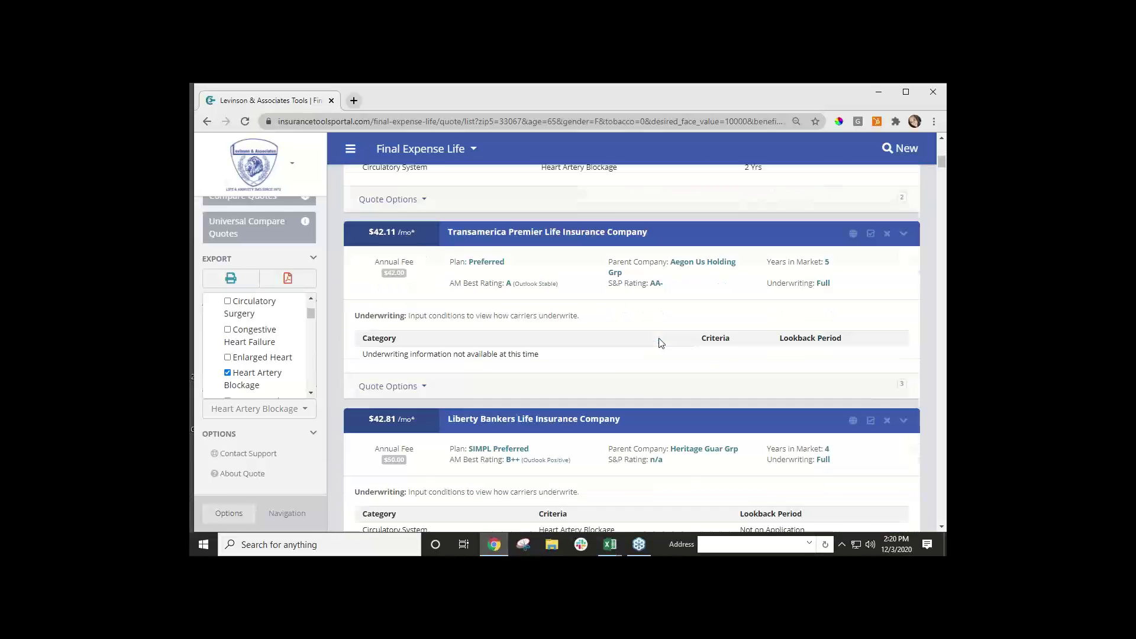
pyautogui.scroll(-4, 661, 344)
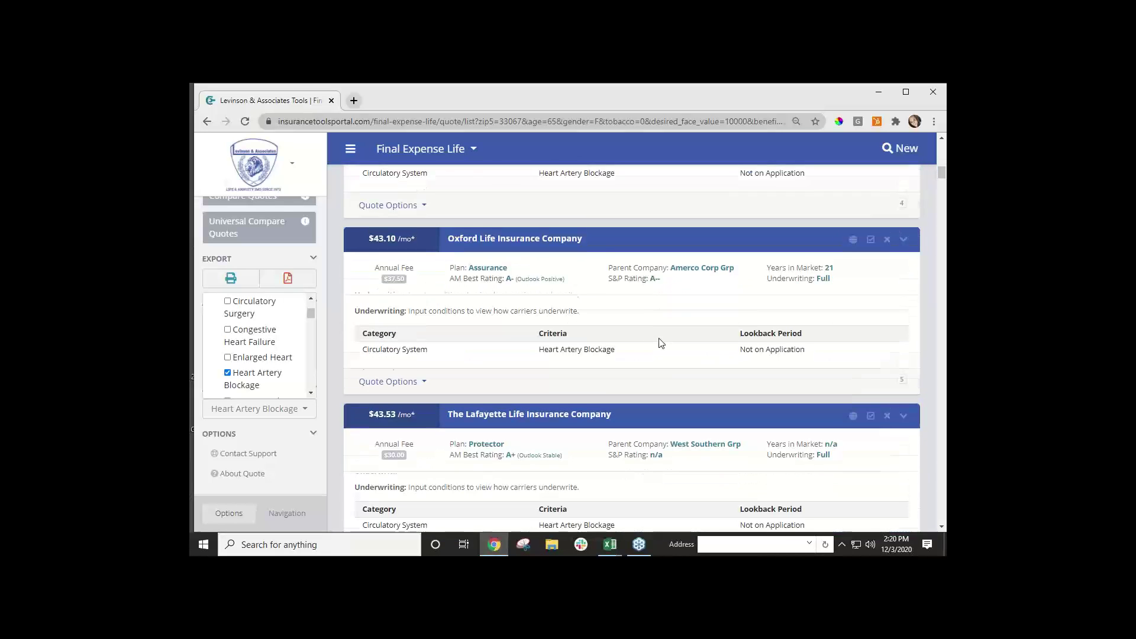
pyautogui.scroll(-2, 661, 343)
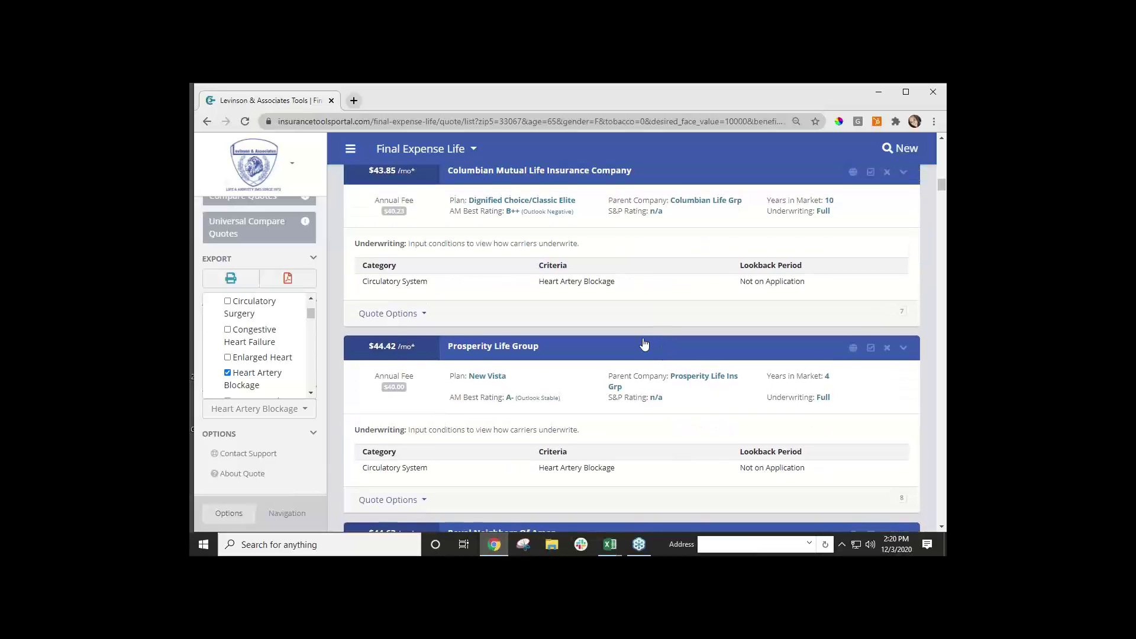
# Add Stroke and Uncontrolled High Blood Pressure to the health conditions and check the carriers' lookback periods for them.
pyautogui.scroll(-2, 274, 352)
pyautogui.scroll(-3, 274, 352)
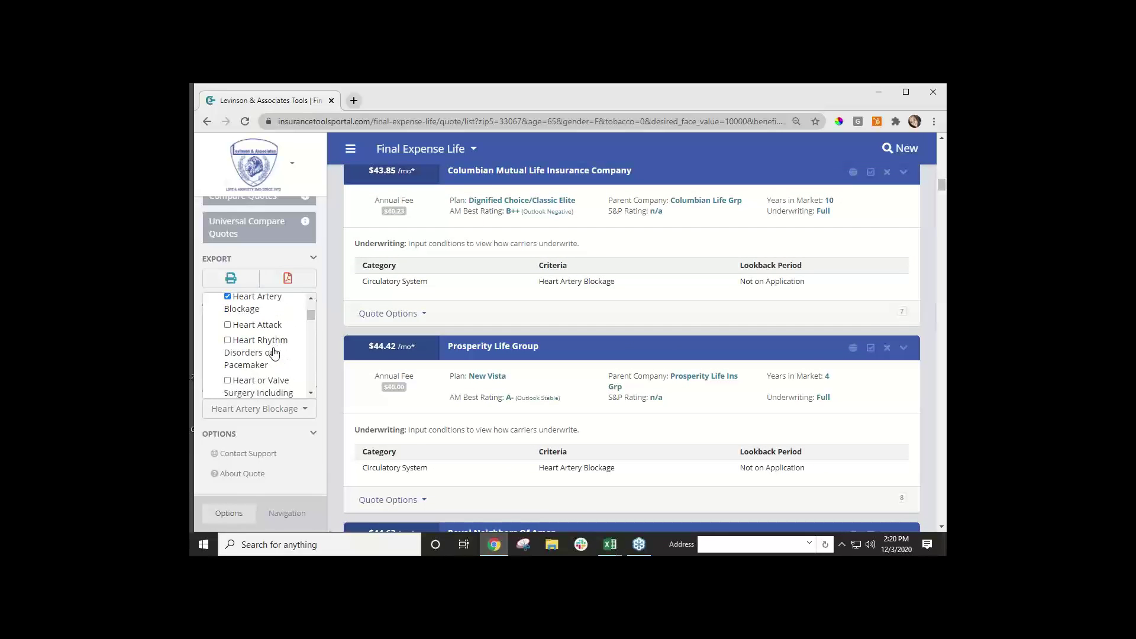
pyautogui.scroll(-3, 274, 352)
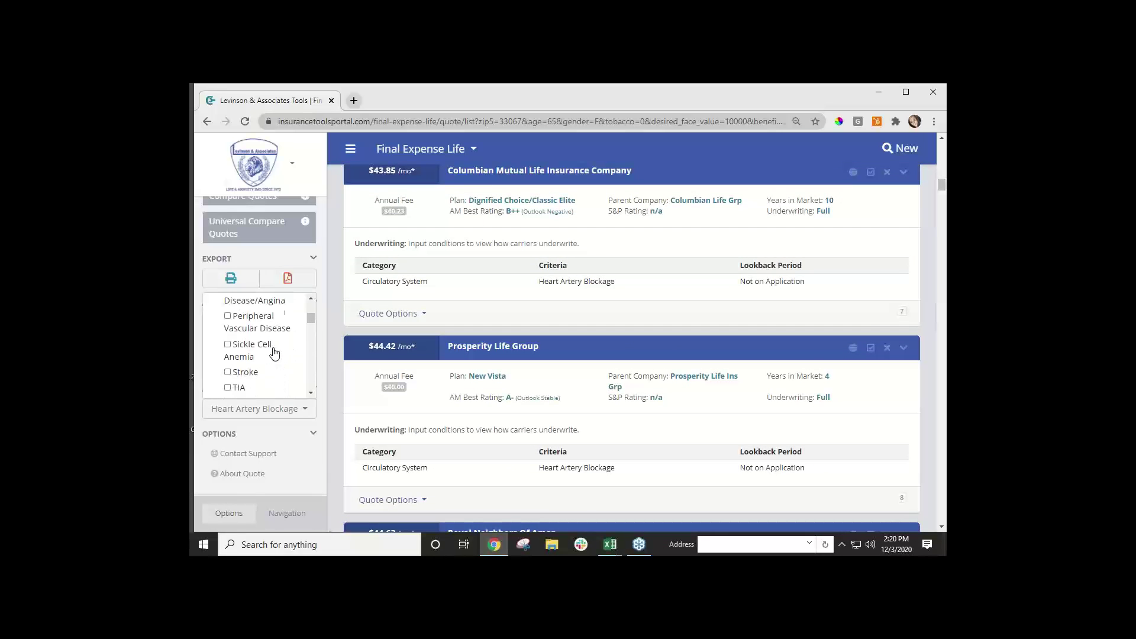
pyautogui.click(251, 374)
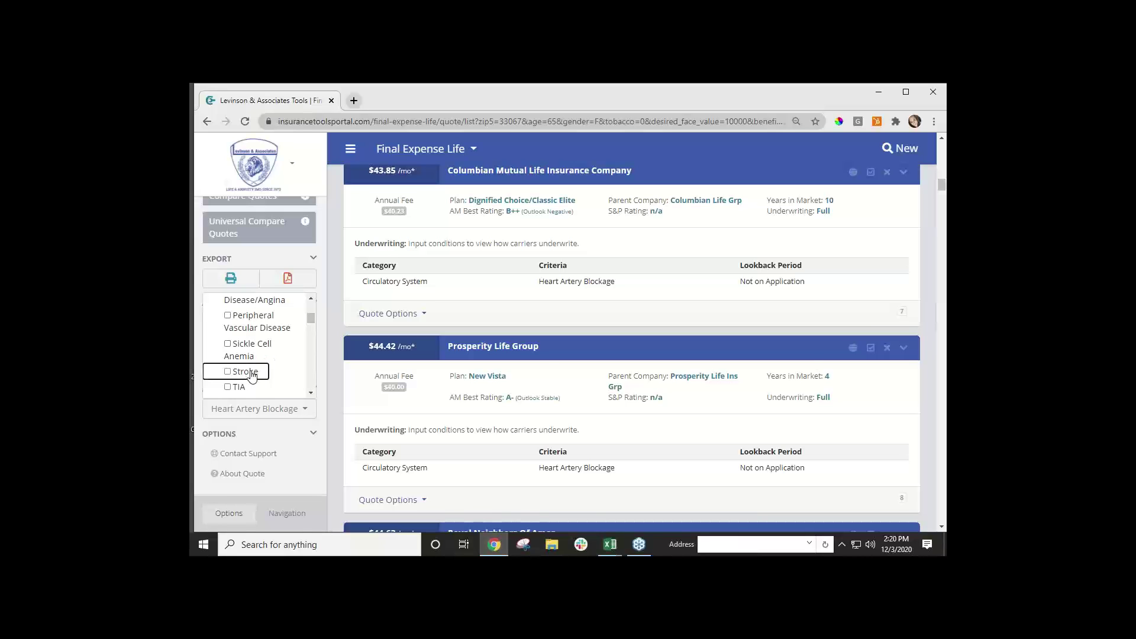
pyautogui.click(252, 376)
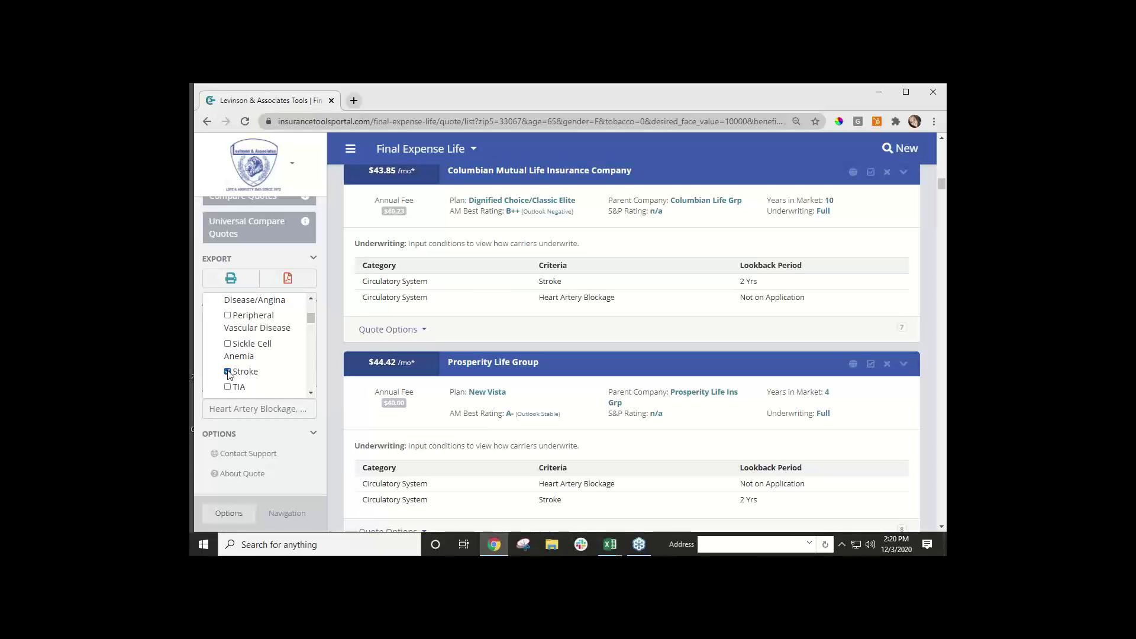
pyautogui.scroll(-2, 257, 349)
pyautogui.click(250, 336)
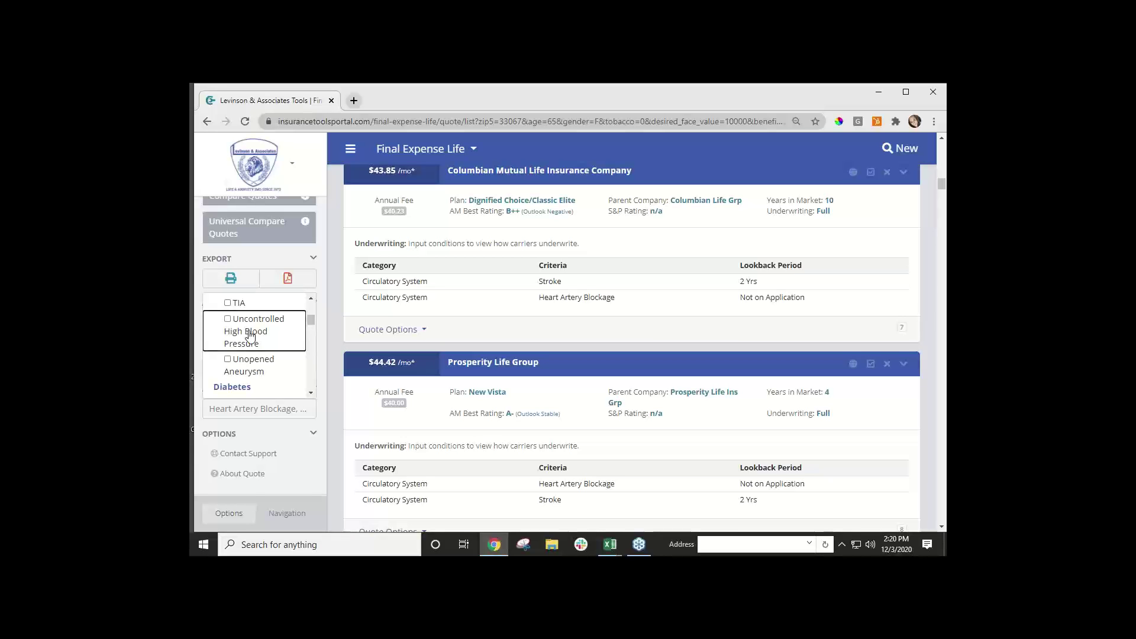
pyautogui.click(249, 336)
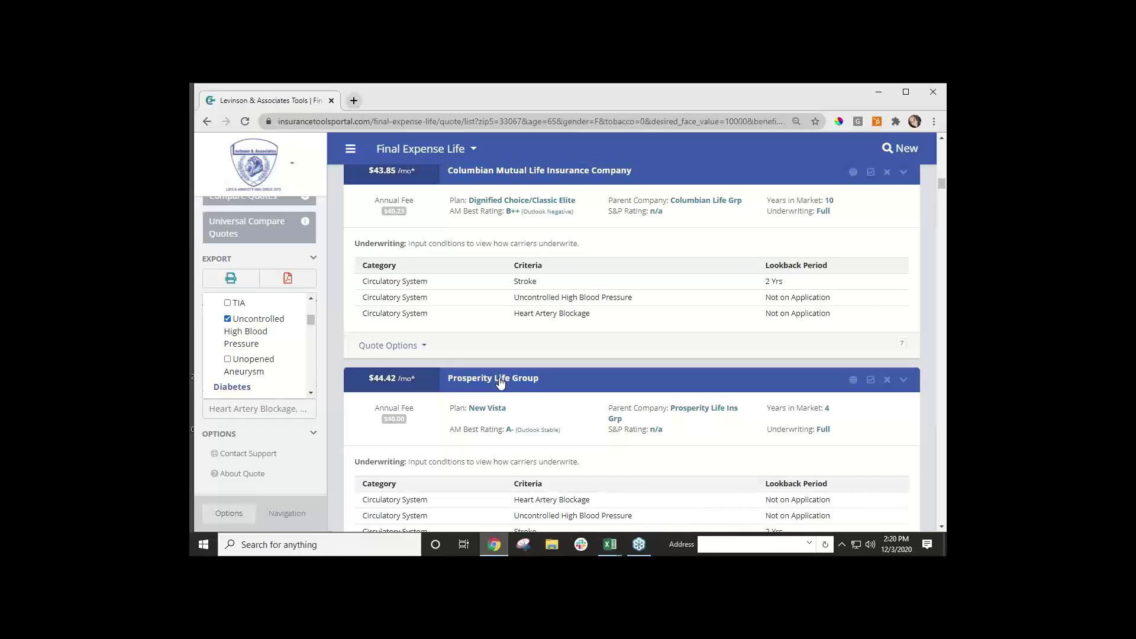
pyautogui.scroll(-2, 530, 390)
pyautogui.scroll(-3, 529, 391)
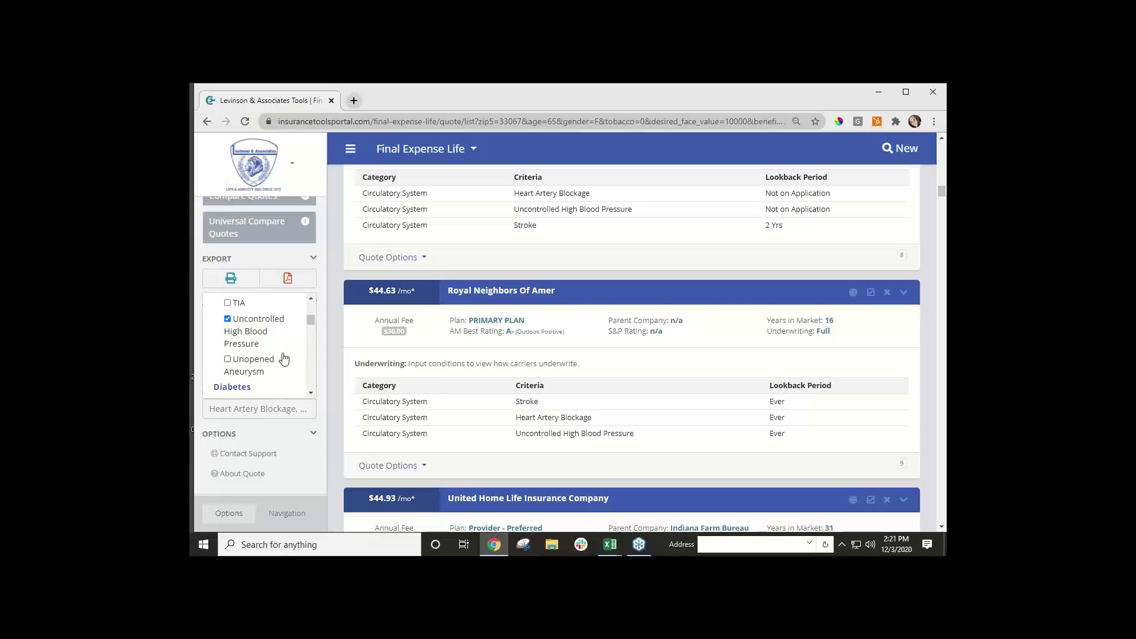
# Remove Uncontrolled High Blood Pressure, Stroke and Heart Artery Blockage from the selected health conditions.
pyautogui.click(256, 327)
pyautogui.click(228, 321)
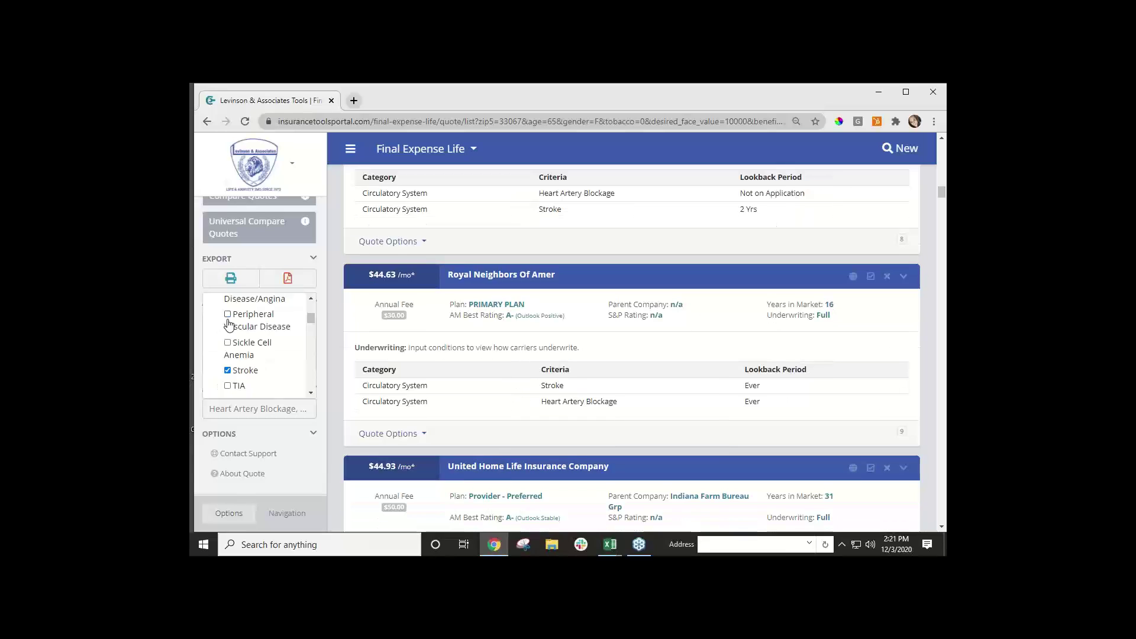
pyautogui.click(228, 371)
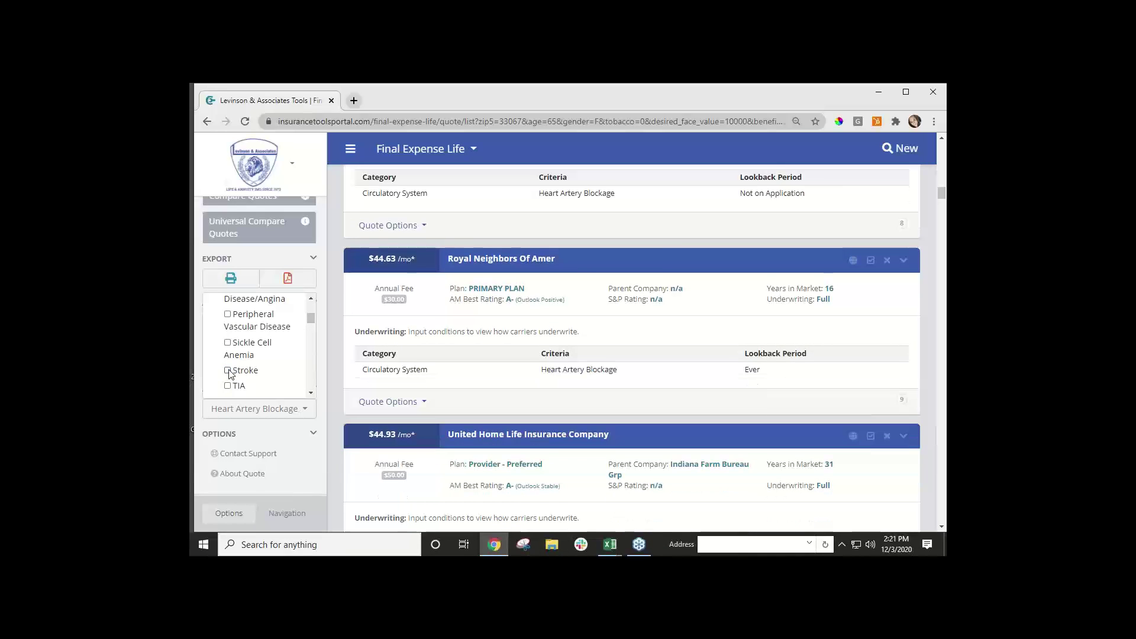
pyautogui.scroll(3, 230, 374)
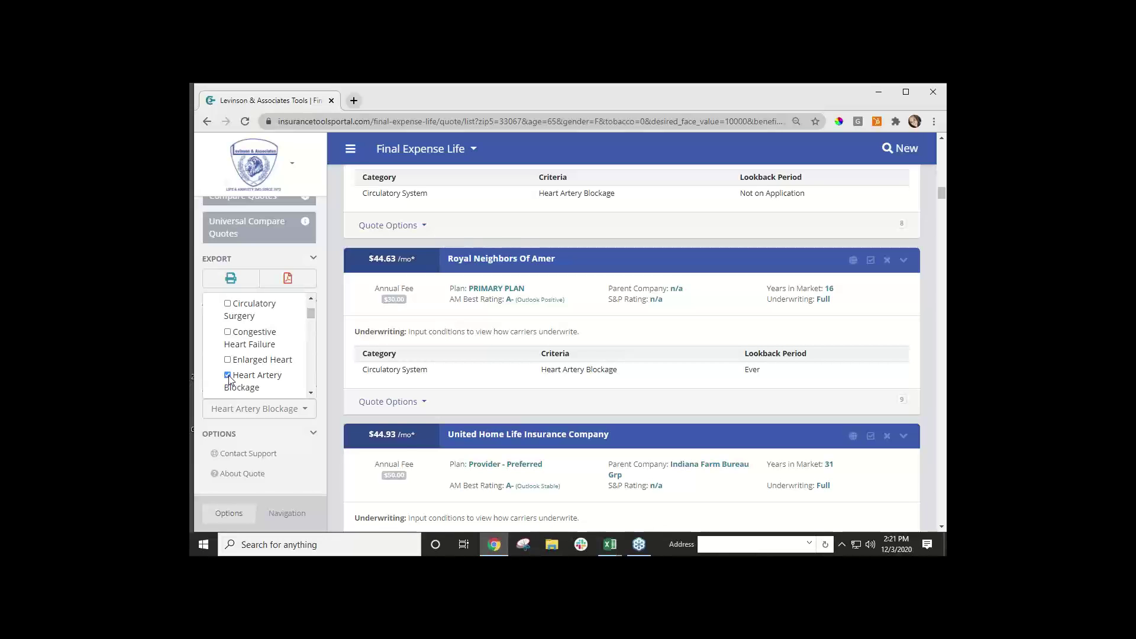
pyautogui.click(228, 375)
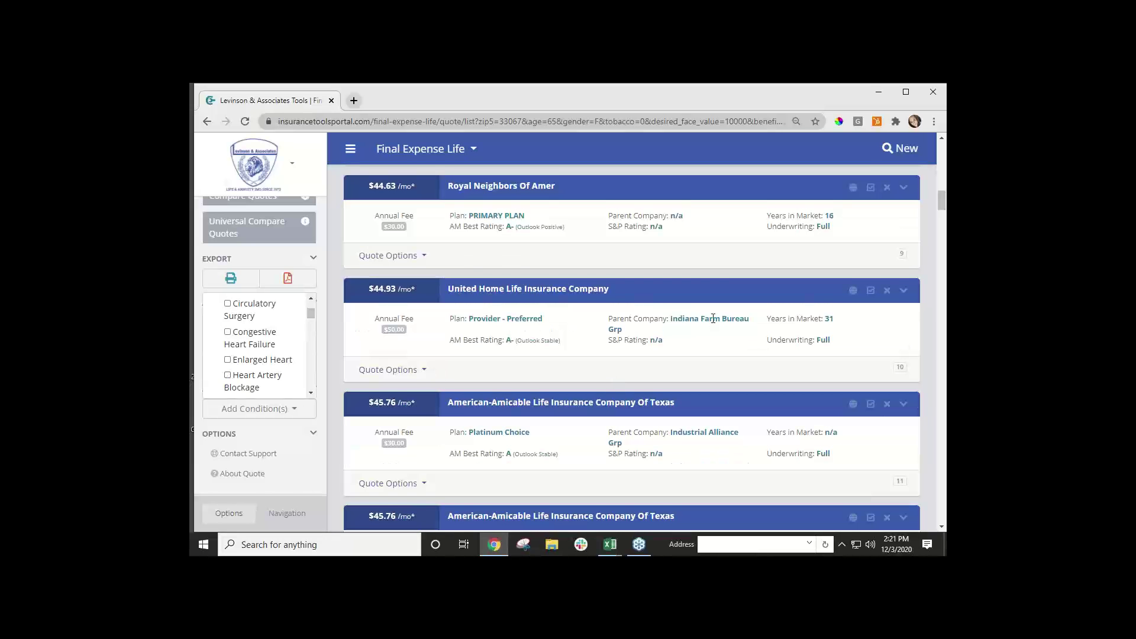
# Rerun the quote by a desired monthly rate of 50 instead of a face value.
pyautogui.scroll(8, 713, 318)
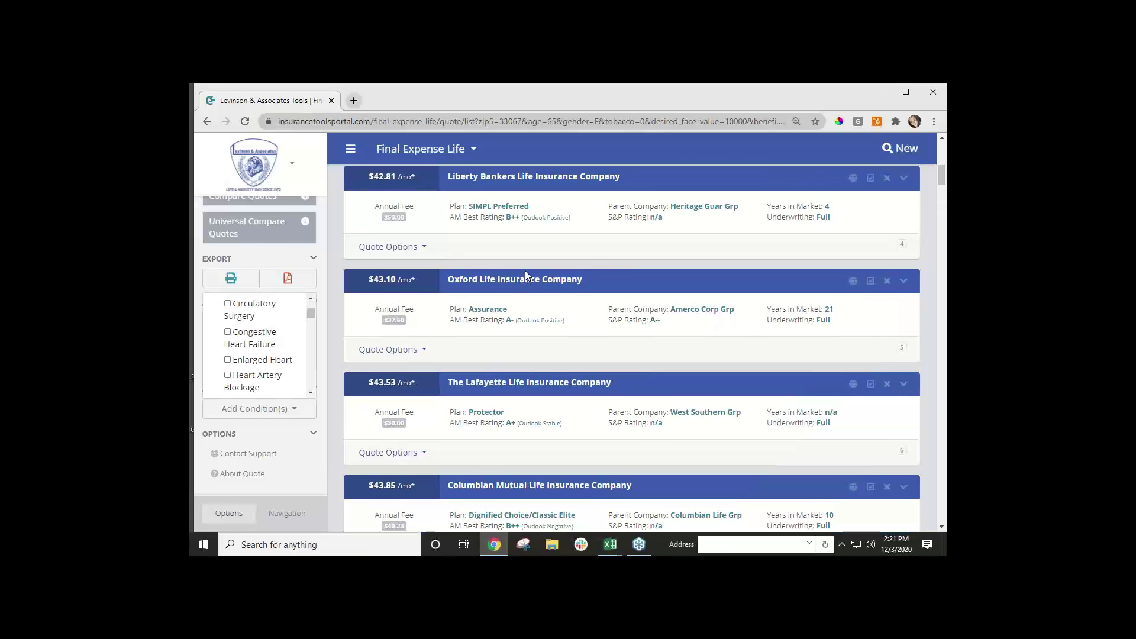
pyautogui.scroll(8, 524, 271)
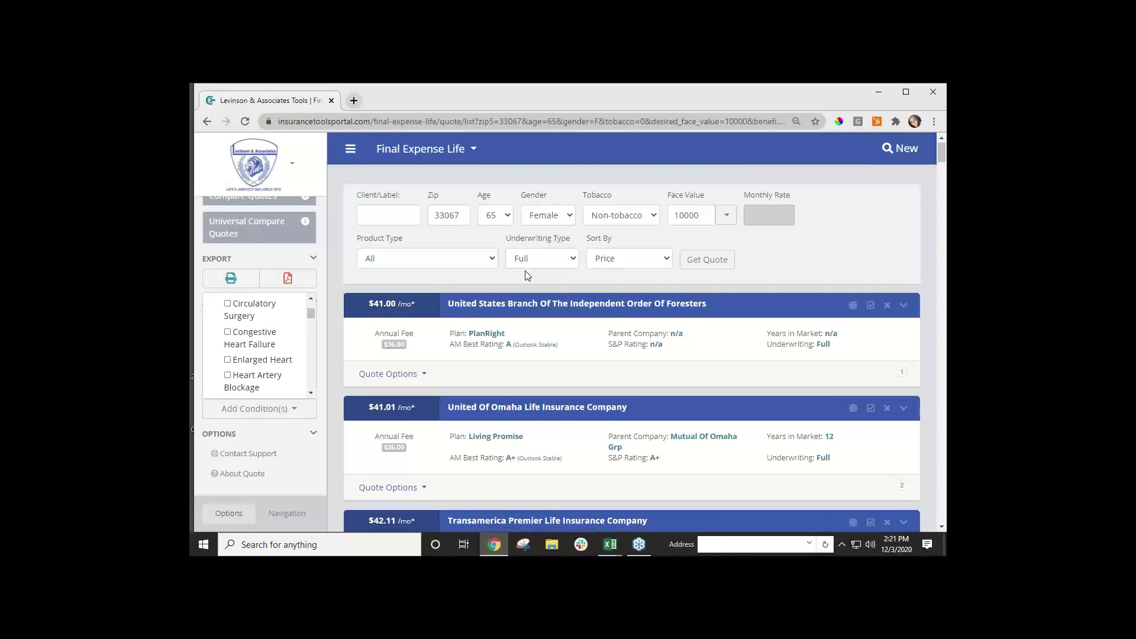
pyautogui.click(763, 212)
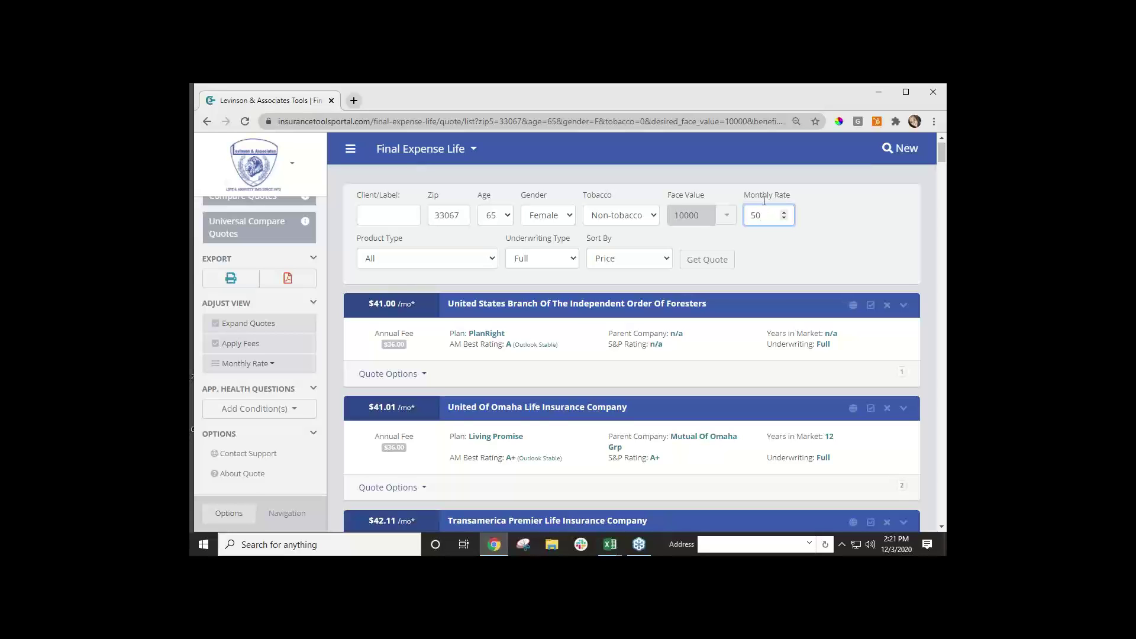
pyautogui.click(717, 261)
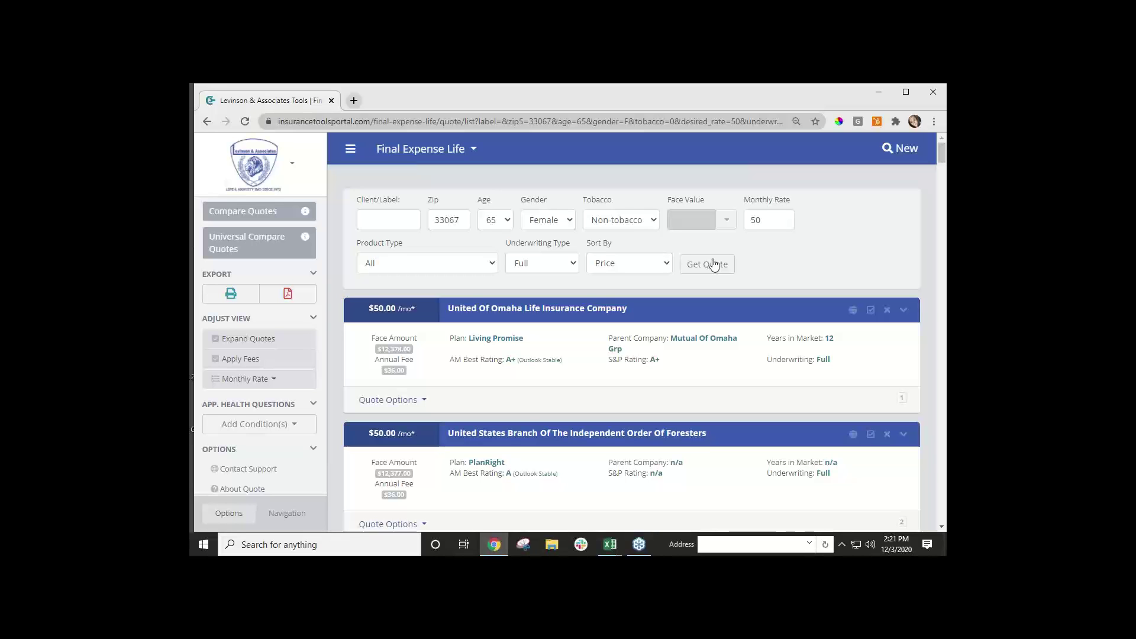
# Browse the new quotes and compare the face amounts each carrier offers for the $50 monthly rate.
pyautogui.scroll(-1, 537, 417)
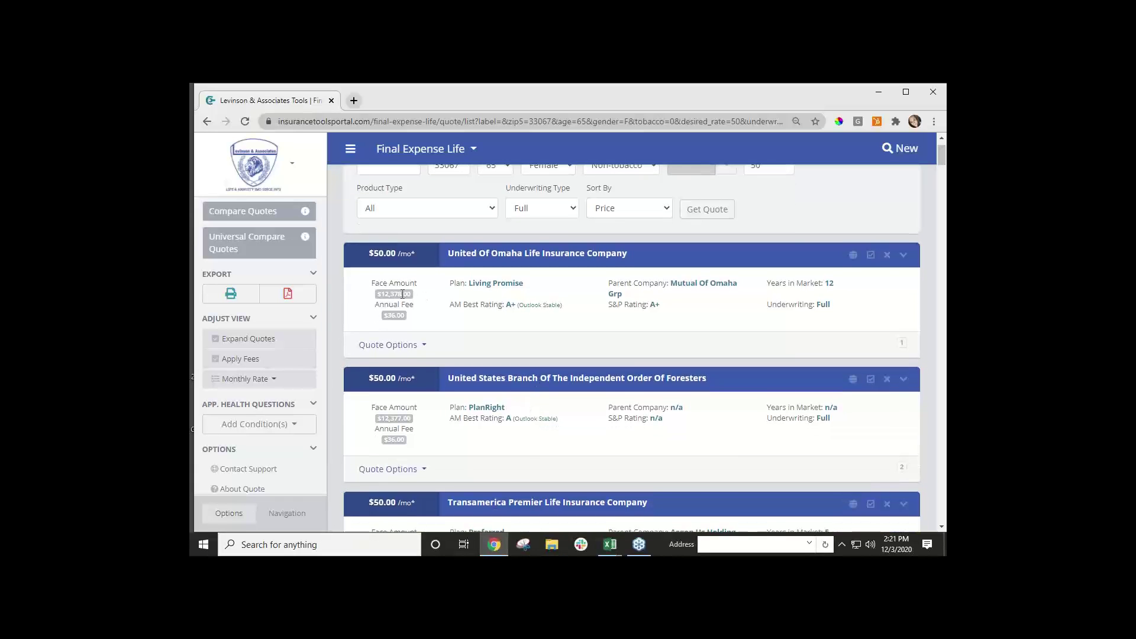
pyautogui.scroll(-2, 451, 428)
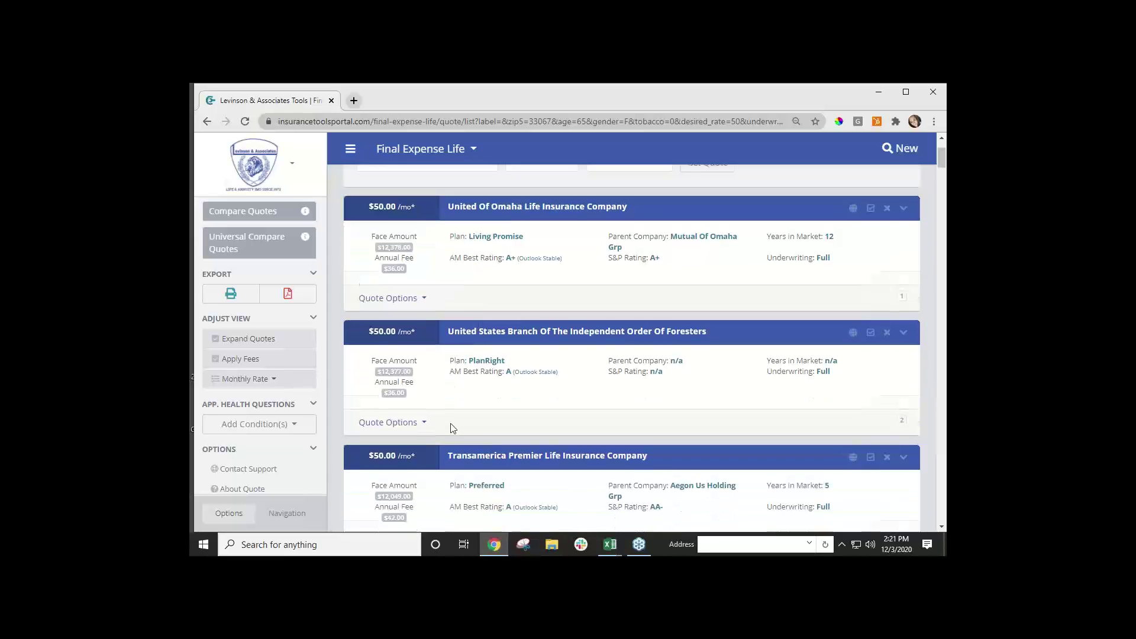
pyautogui.scroll(-4, 451, 428)
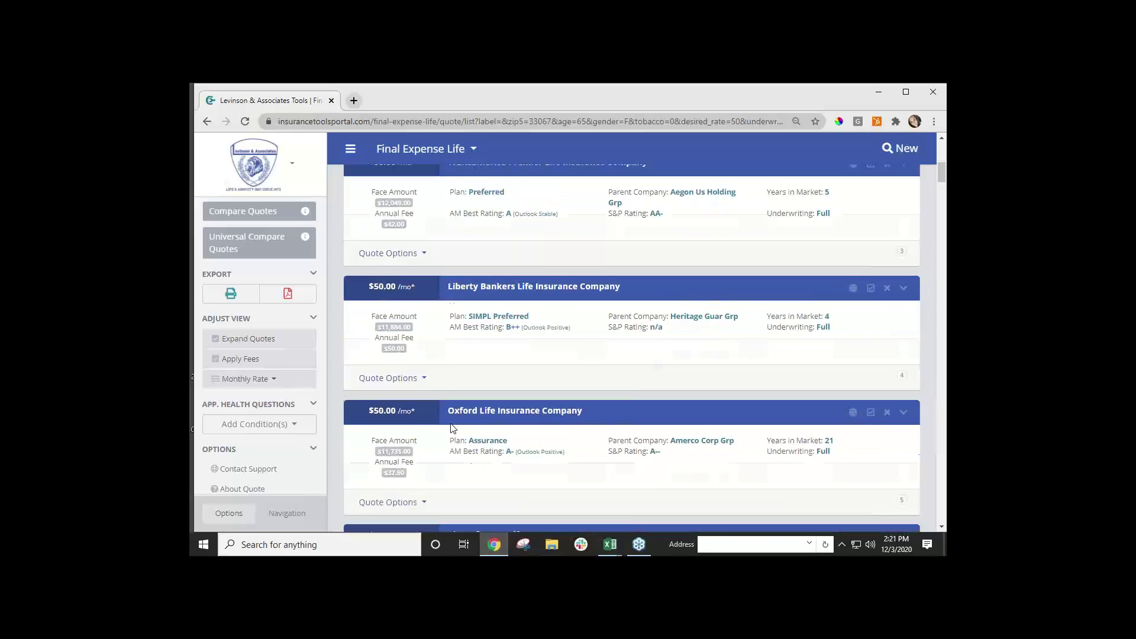
pyautogui.scroll(-6, 453, 427)
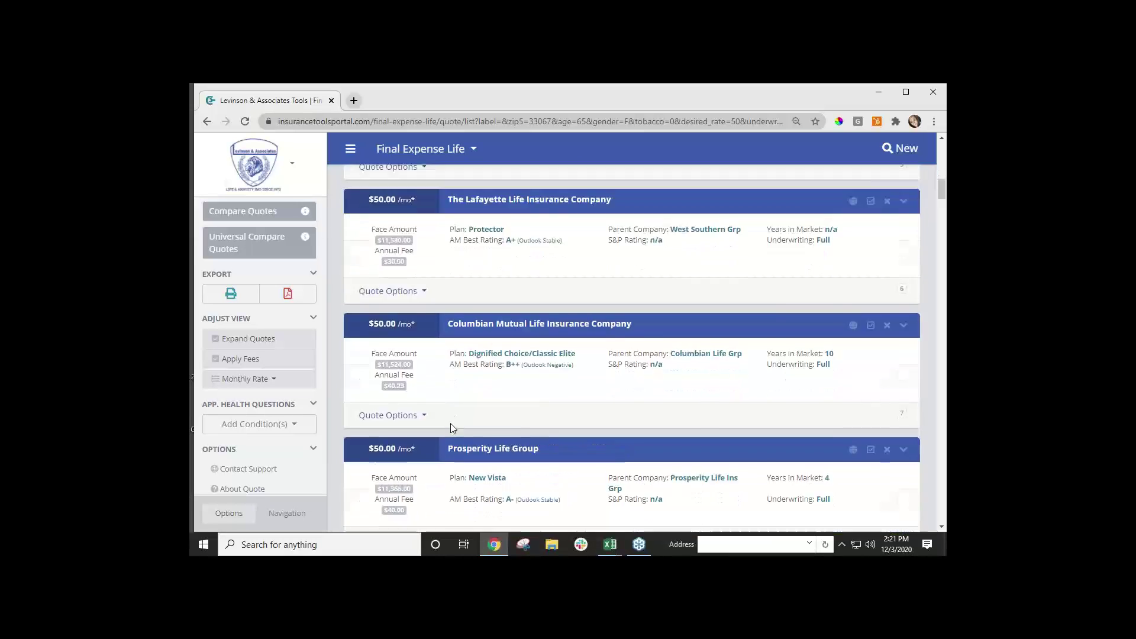
pyautogui.scroll(-4, 451, 428)
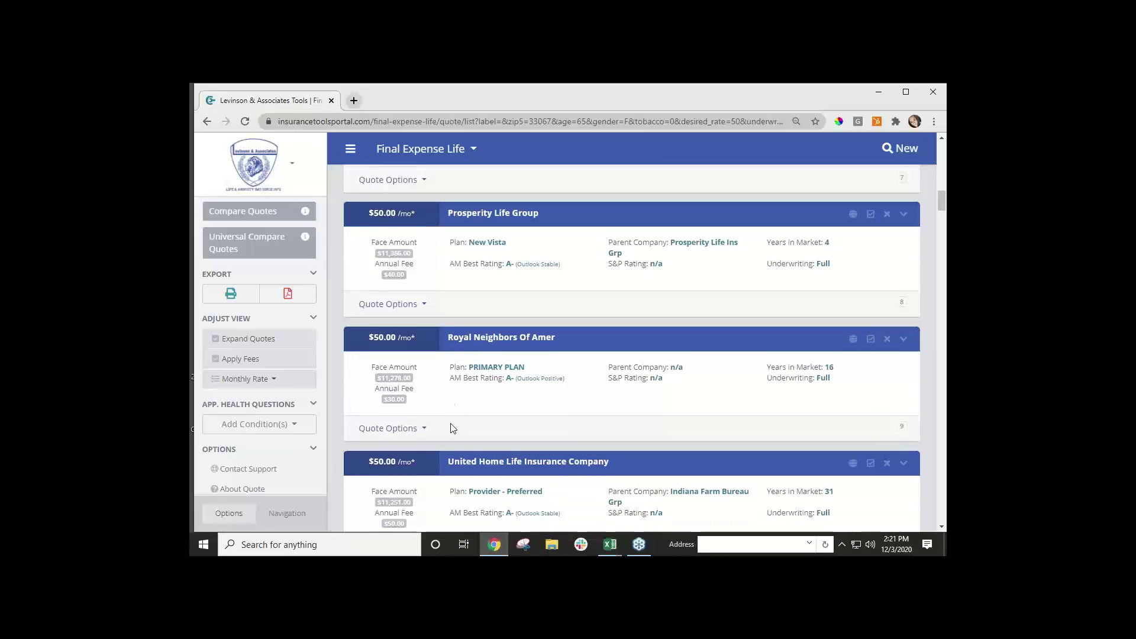
pyautogui.scroll(-3, 451, 428)
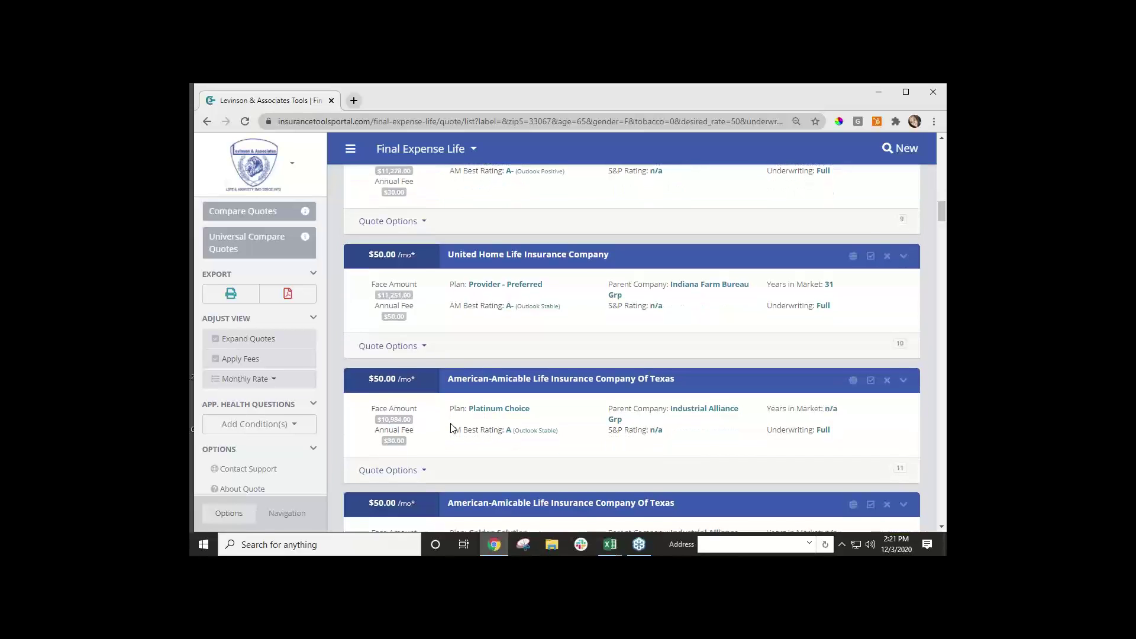
pyautogui.scroll(-2, 451, 428)
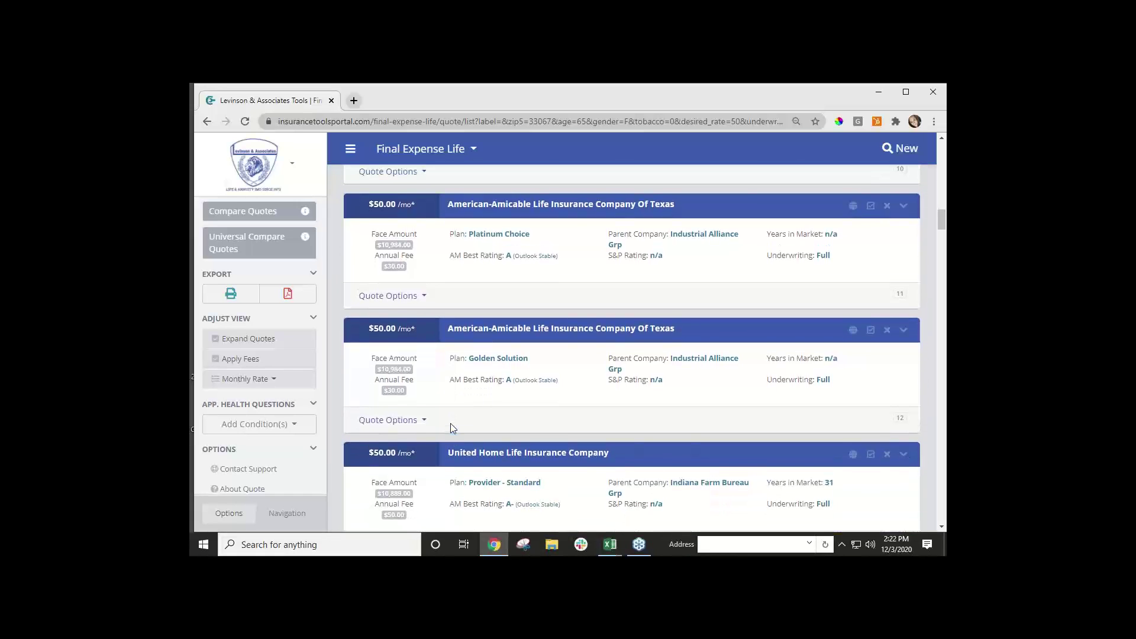
# Select the United of Omaha, Independent Order of Foresters and Transamerica Premier quotes for comparison.
pyautogui.scroll(3, 530, 429)
pyautogui.scroll(12, 529, 429)
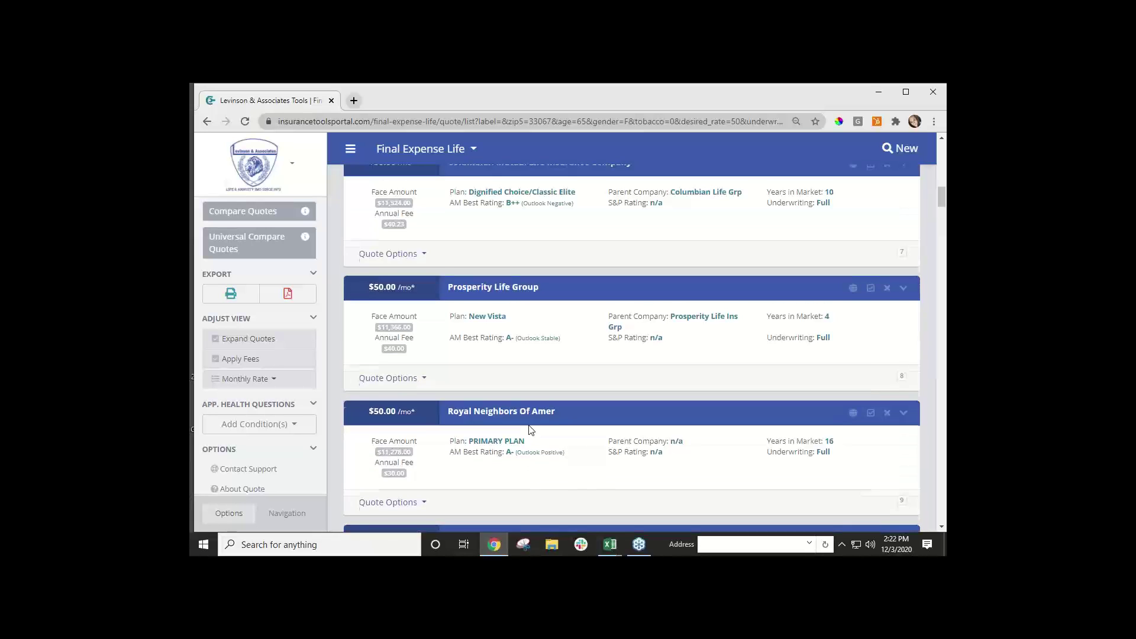
pyautogui.scroll(8, 529, 430)
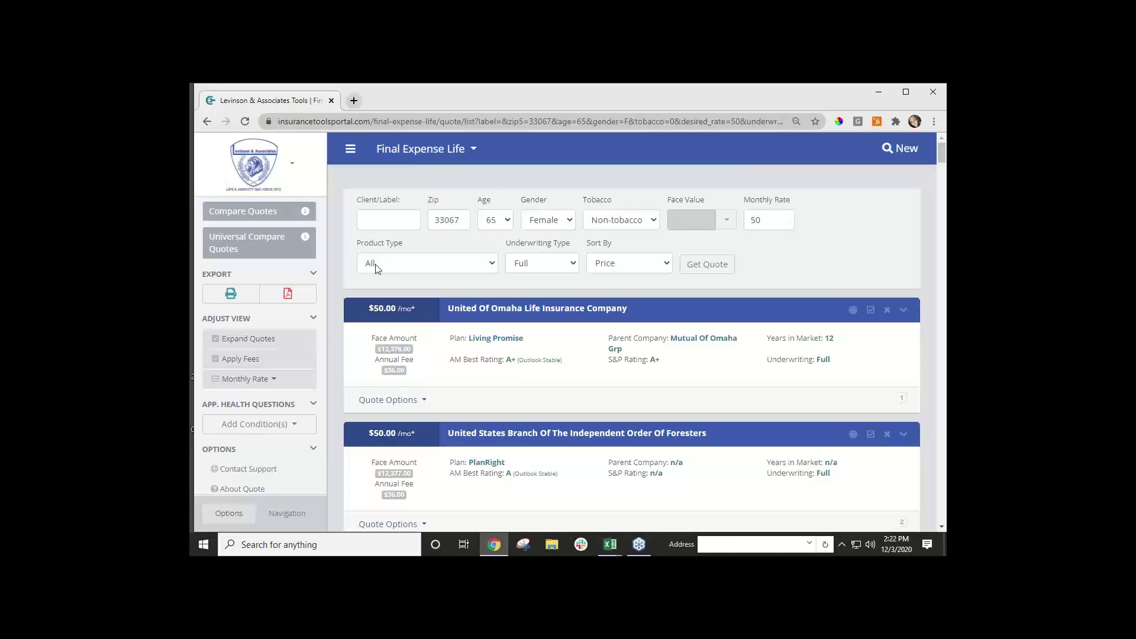
pyautogui.click(476, 314)
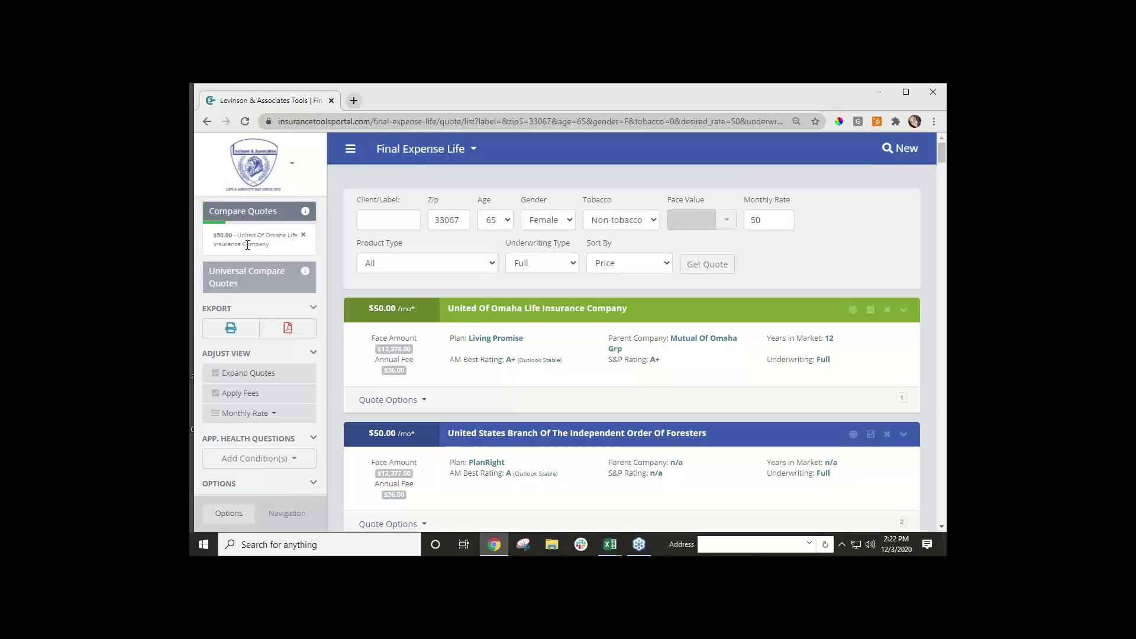
pyautogui.click(503, 439)
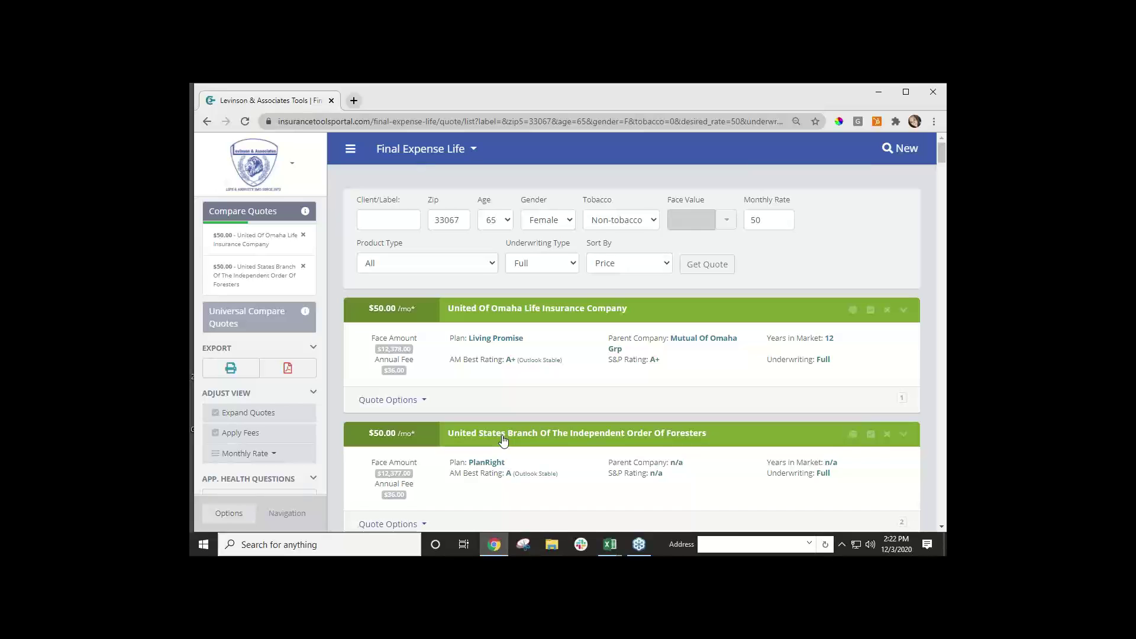
pyautogui.scroll(-1, 503, 443)
pyautogui.click(508, 500)
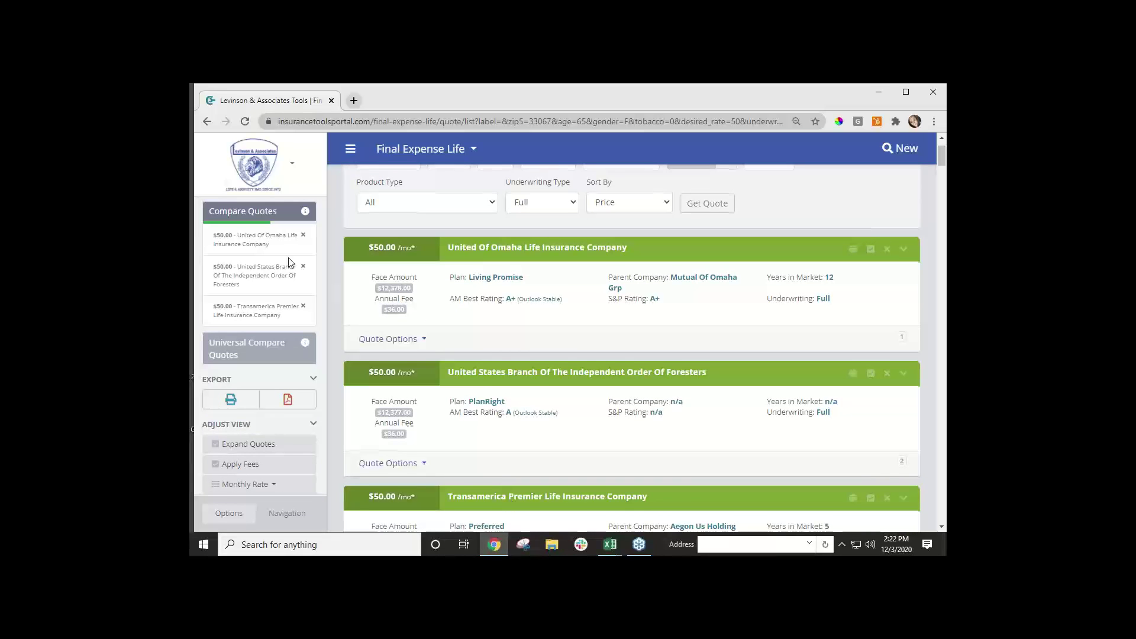
# Take the Foresters and Transamerica Premier quotes out of the comparison selection, keeping only United of Omaha.
pyautogui.scroll(1, 290, 262)
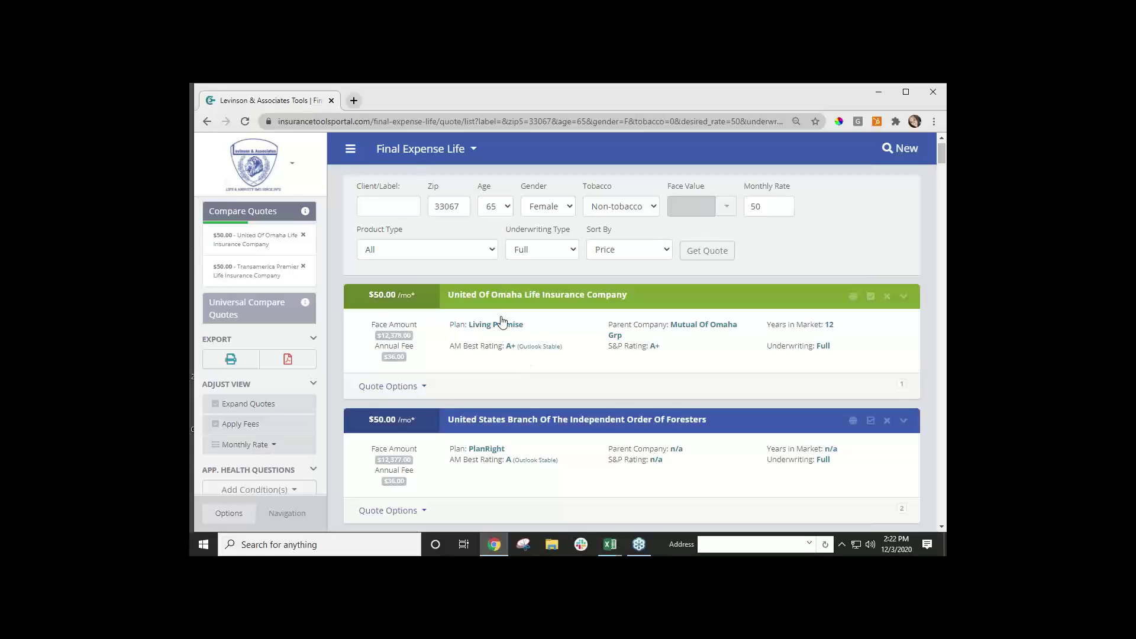
pyautogui.scroll(-1, 502, 321)
pyautogui.scroll(-1, 501, 322)
pyautogui.click(496, 394)
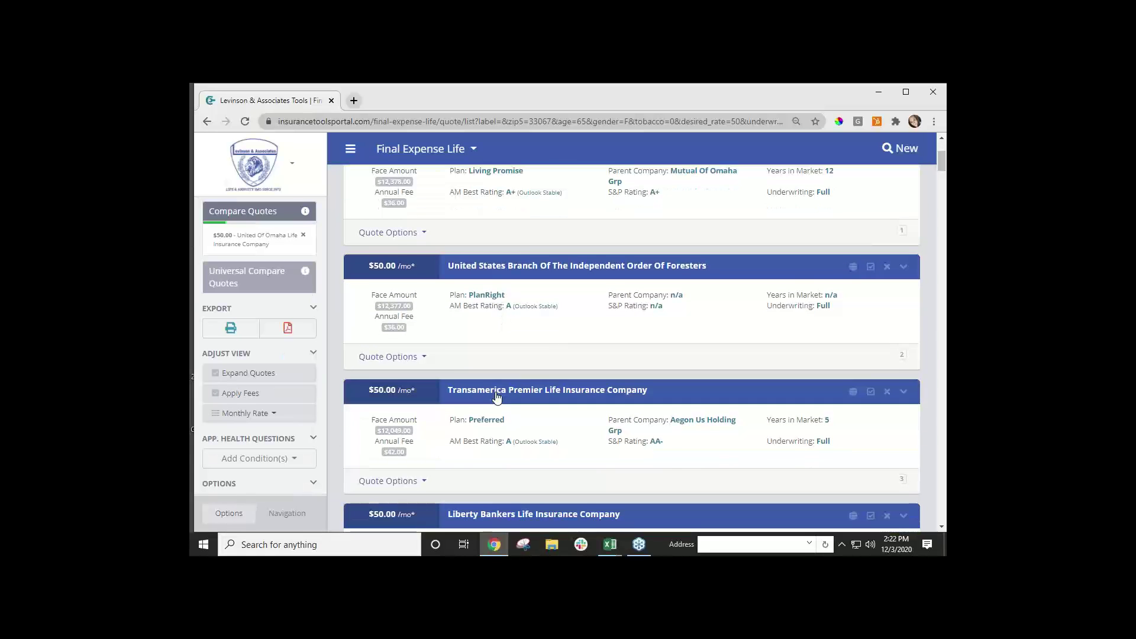
# Rerun the quote with the gender set to Male.
pyautogui.scroll(3, 497, 397)
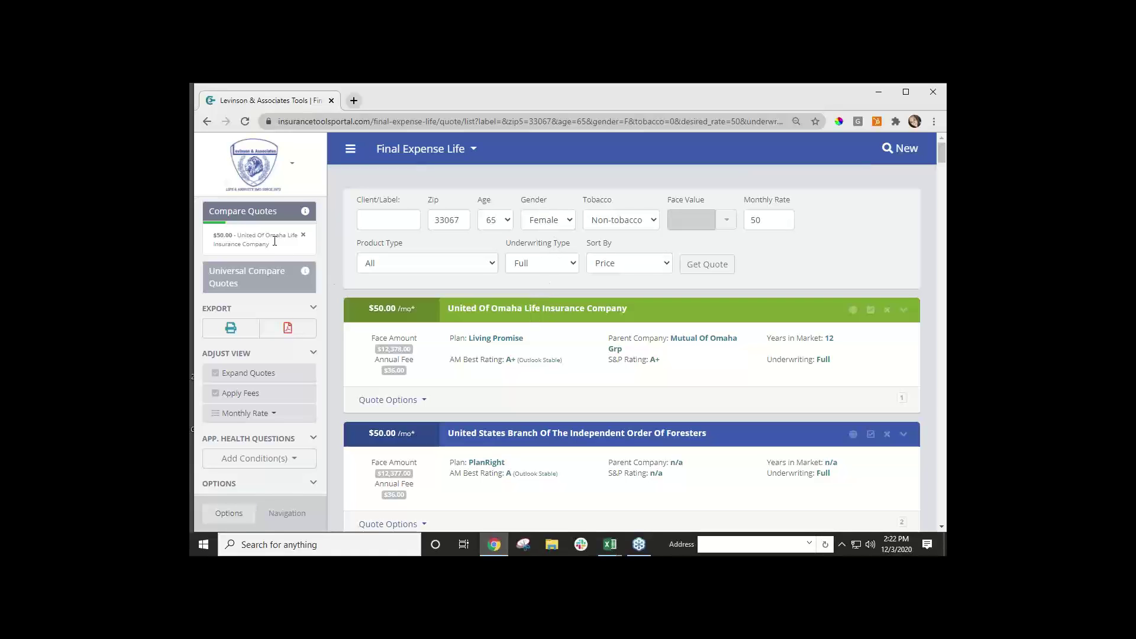
pyautogui.click(544, 222)
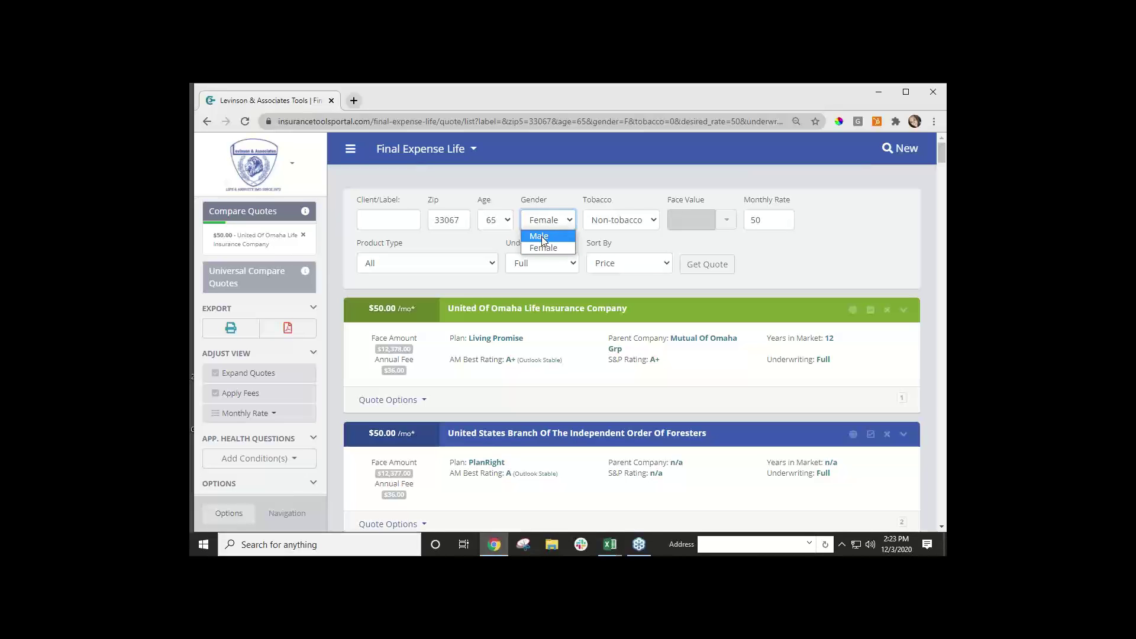
pyautogui.click(541, 236)
pyautogui.click(719, 273)
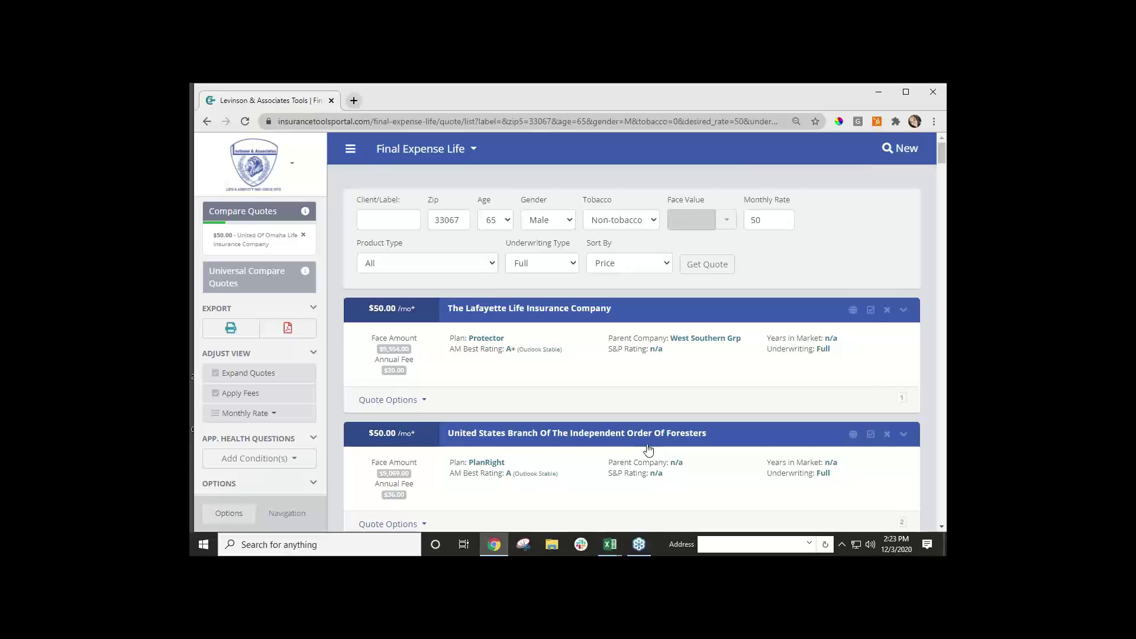
# Add the male United of Omaha Living Promise quote to the comparison selection.
pyautogui.scroll(-3, 649, 450)
pyautogui.scroll(-3, 648, 450)
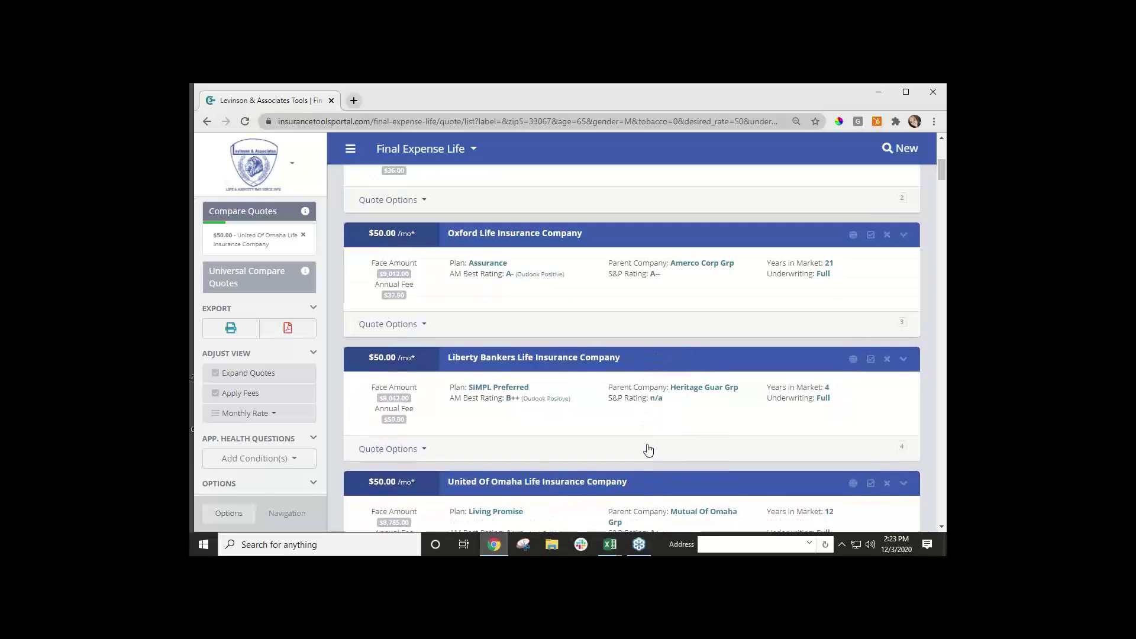
pyautogui.click(649, 450)
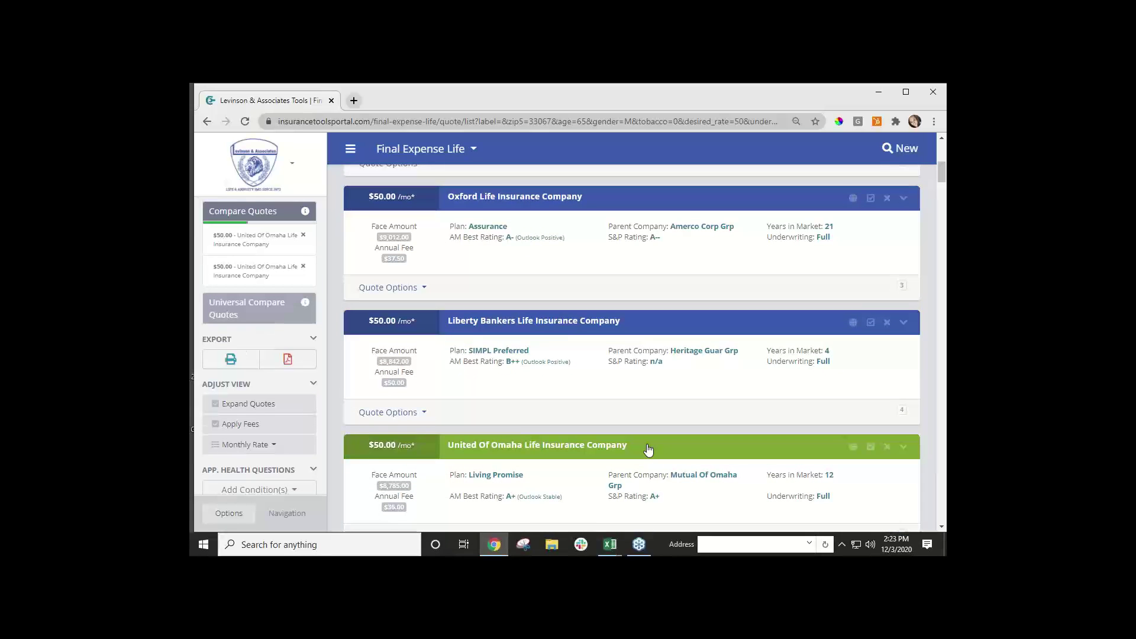
pyautogui.scroll(4, 649, 450)
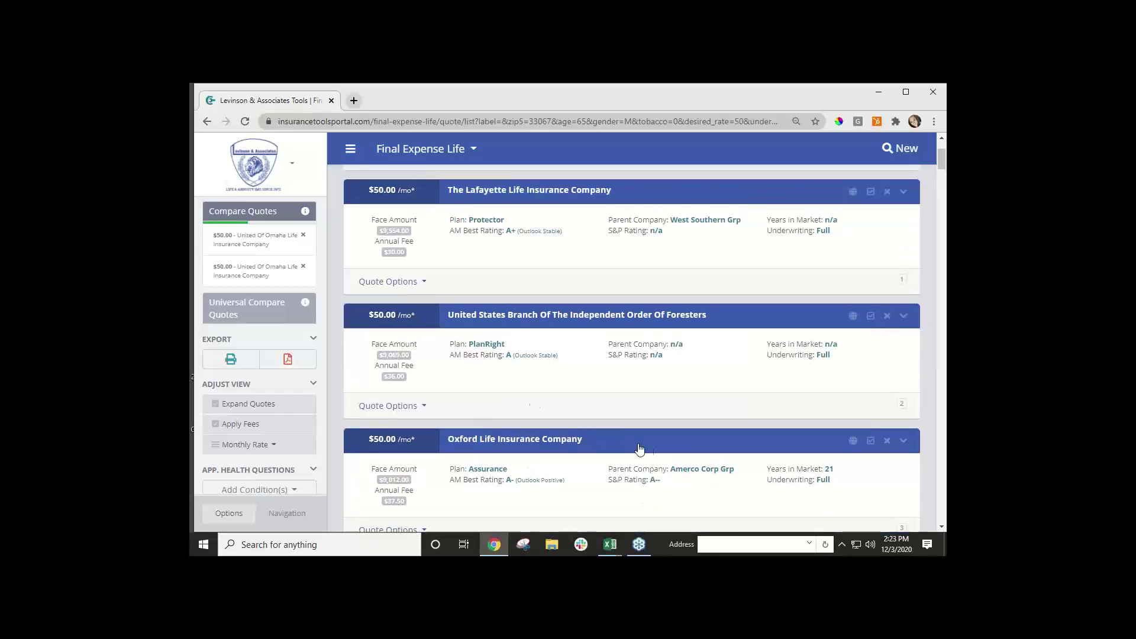
# Compare the two selected United of Omaha quotes and examine their rates, query details and company details.
pyautogui.click(273, 216)
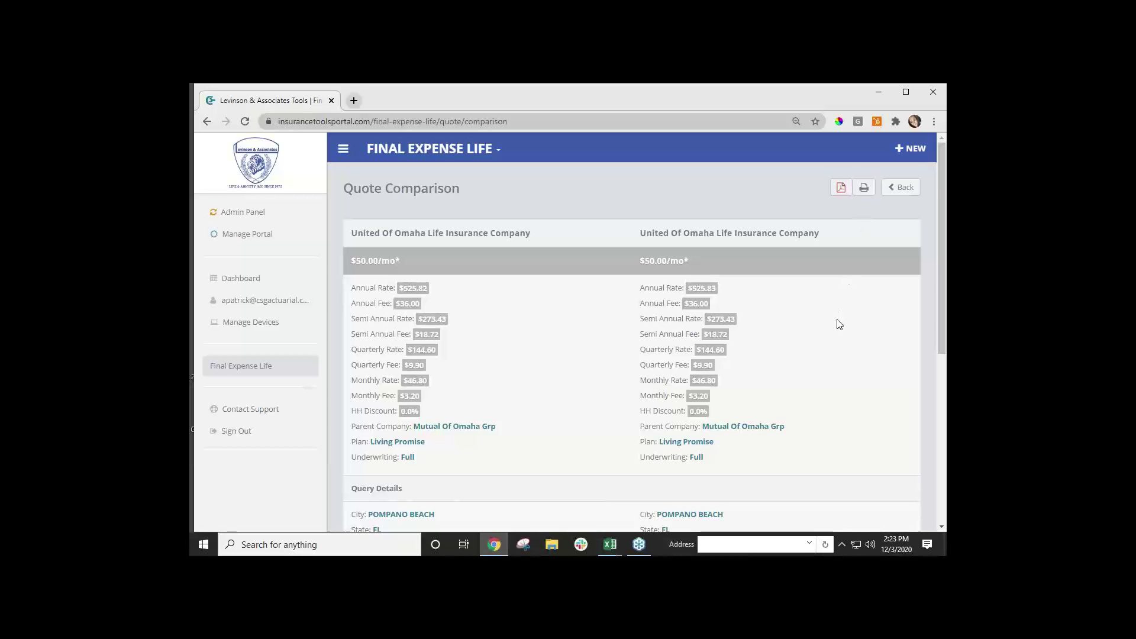
pyautogui.scroll(-5, 839, 324)
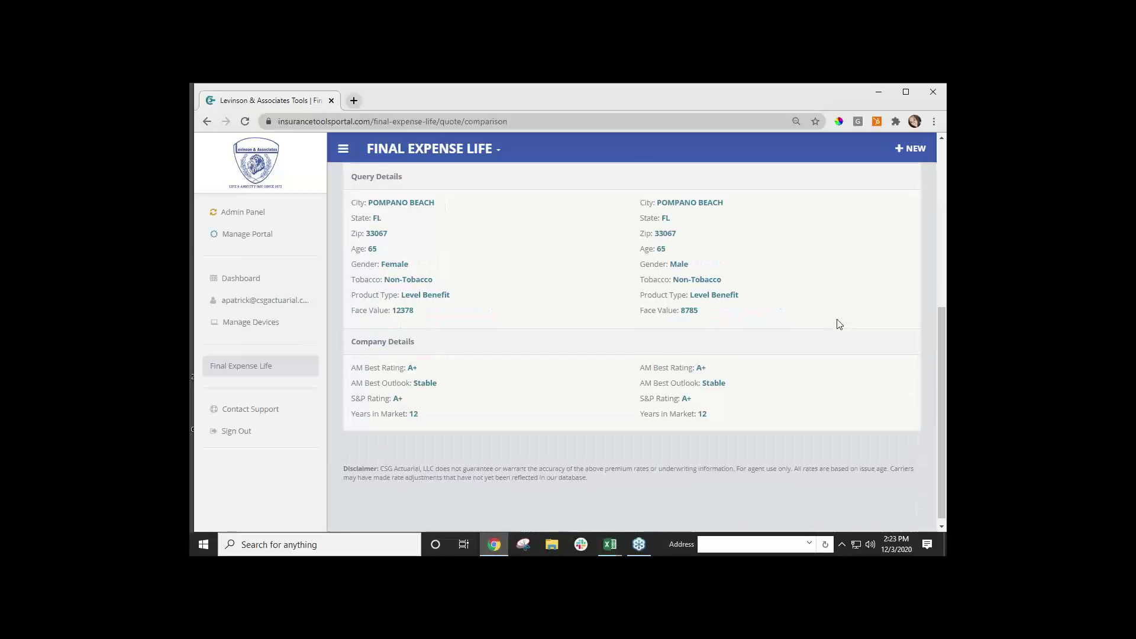
pyautogui.scroll(5, 840, 324)
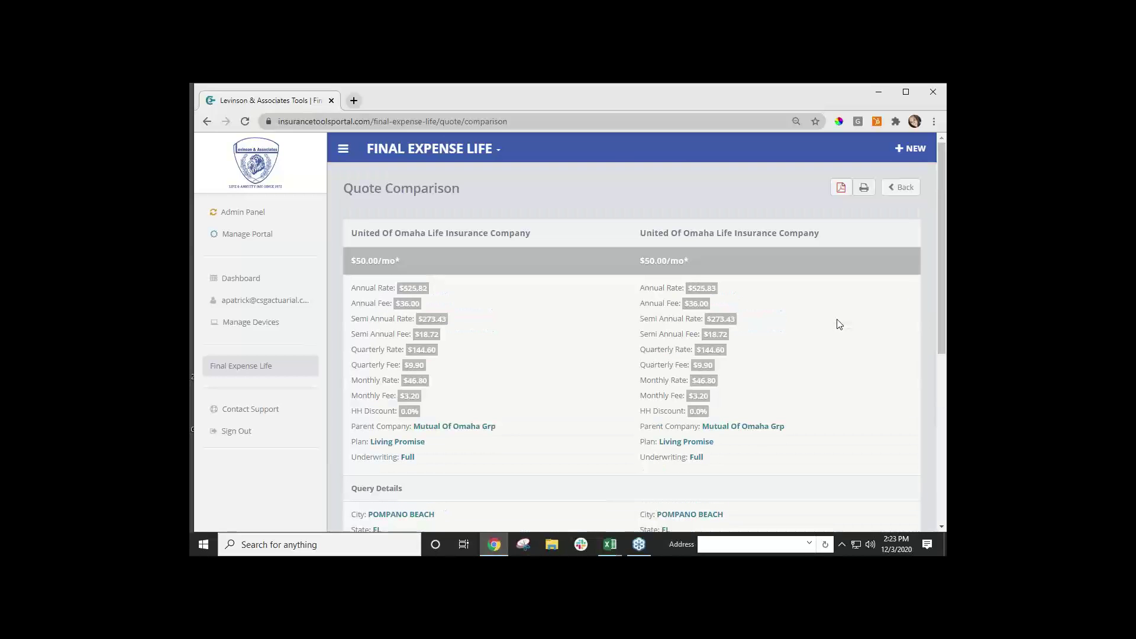
# Return to the quote list and remove both United of Omaha quotes from the comparison selection.
pyautogui.click(902, 189)
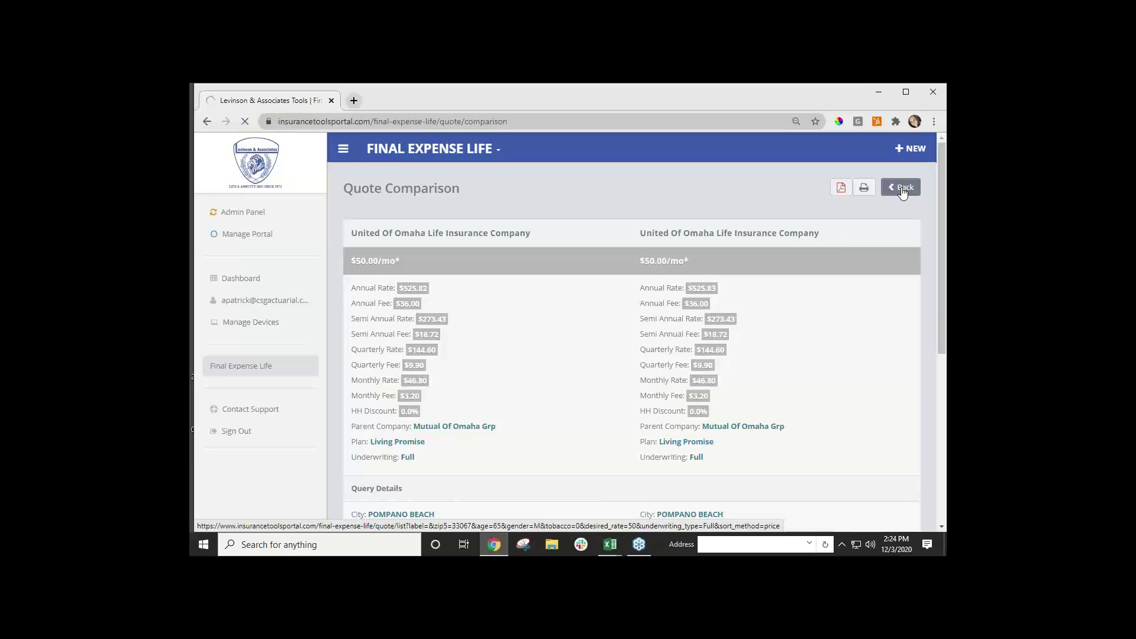
pyautogui.click(902, 188)
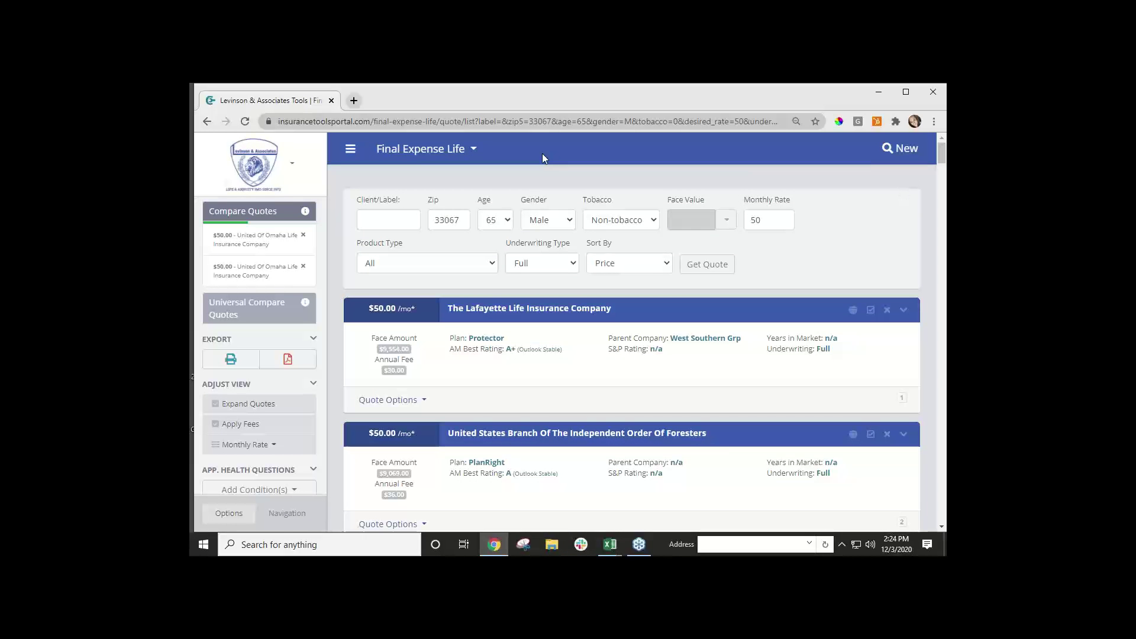
pyautogui.click(303, 236)
pyautogui.click(303, 235)
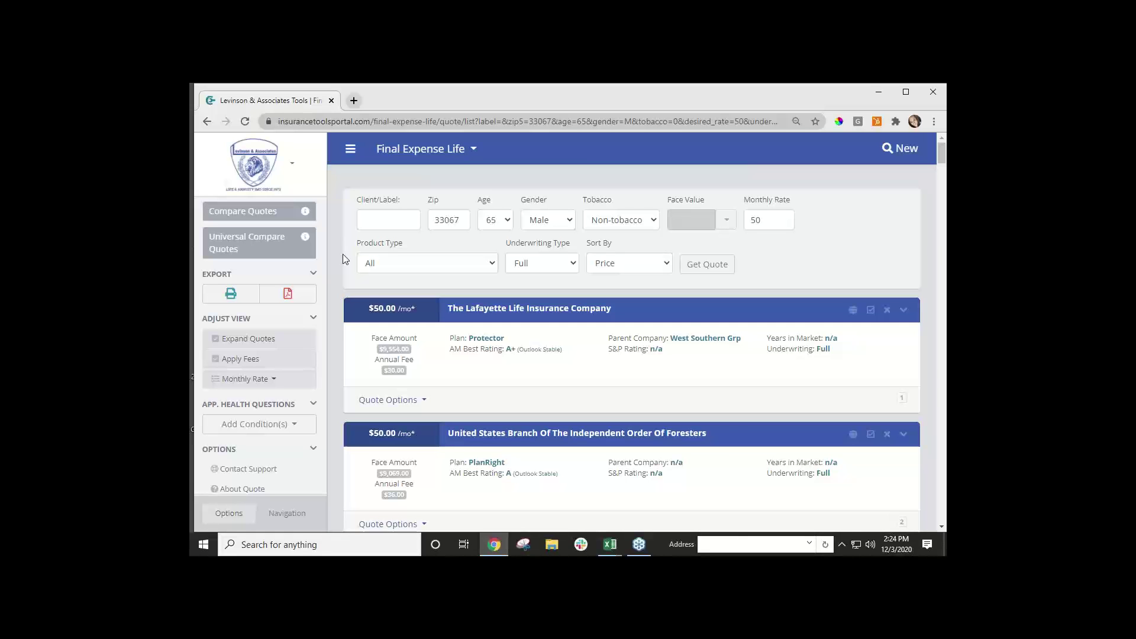
# Export the male $50 monthly rate quote list as a PDF and open the downloaded file.
pyautogui.scroll(-5, 491, 395)
pyautogui.scroll(-10, 492, 396)
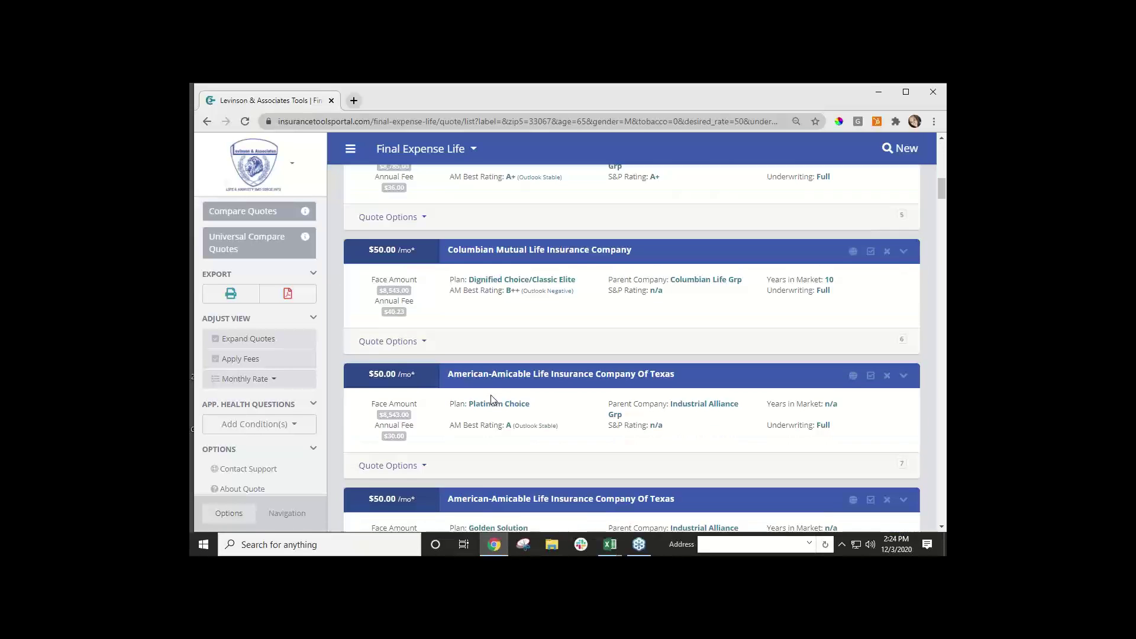
pyautogui.scroll(20, 491, 396)
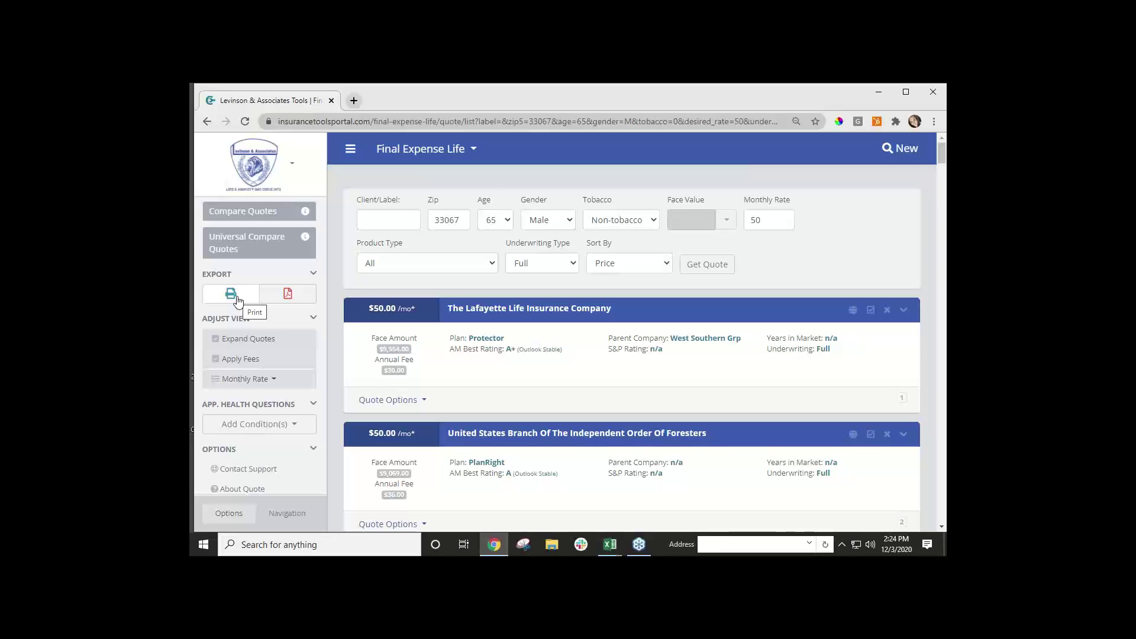
pyautogui.click(294, 294)
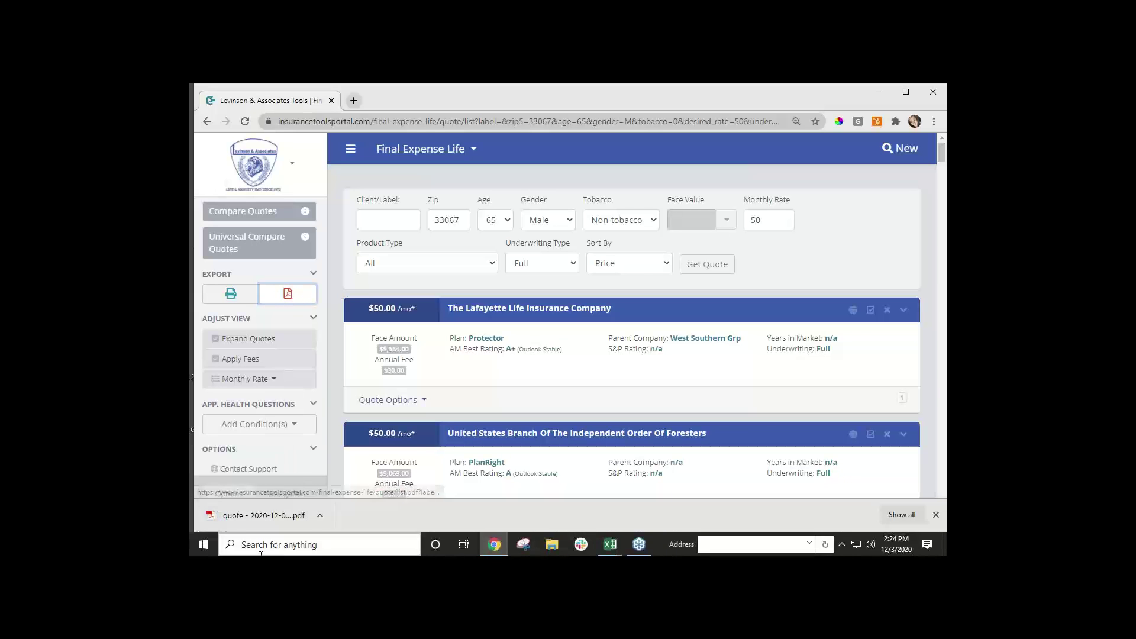
pyautogui.click(235, 516)
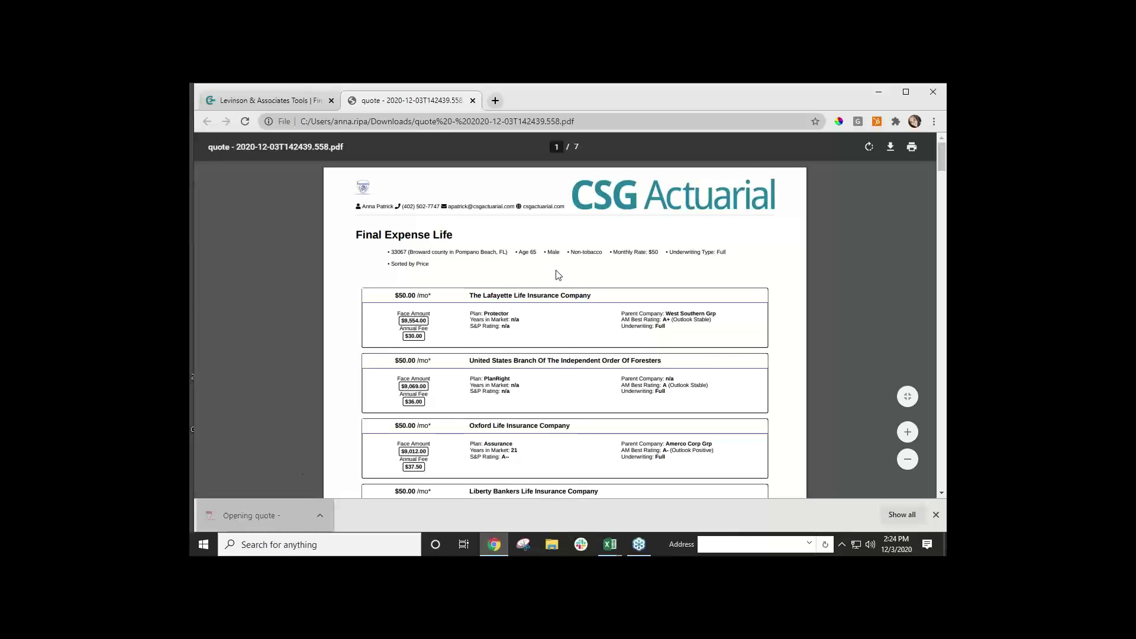
# Review the exported PDF's carrier quotes and header with the agent's contact details, and close the file.
pyautogui.scroll(-2, 557, 274)
pyautogui.scroll(-1, 556, 274)
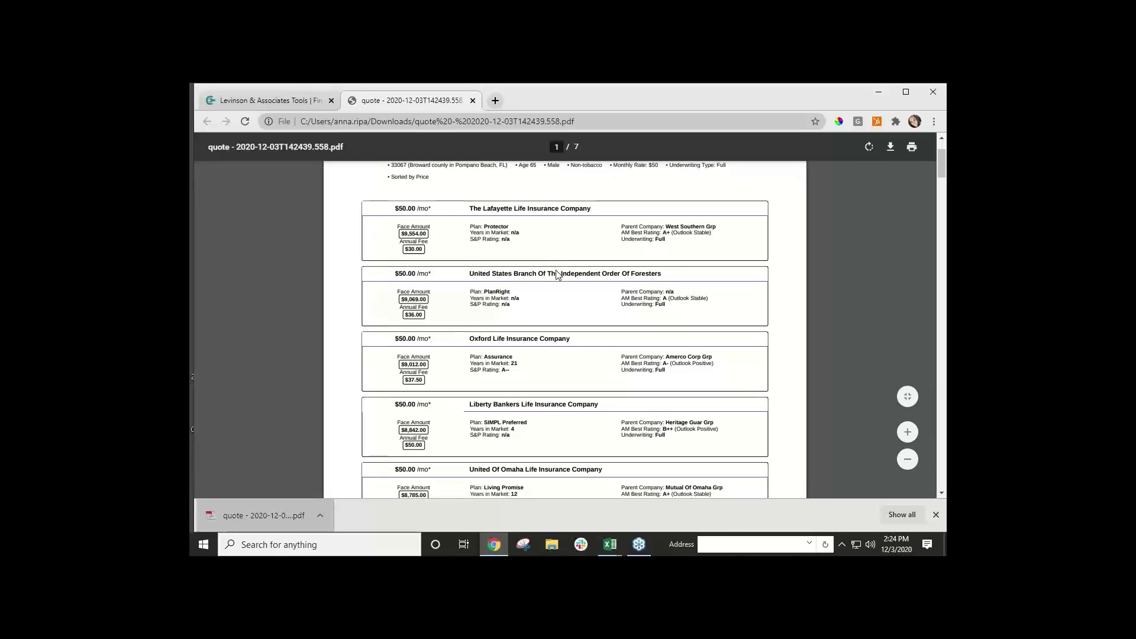
pyautogui.scroll(-4, 556, 274)
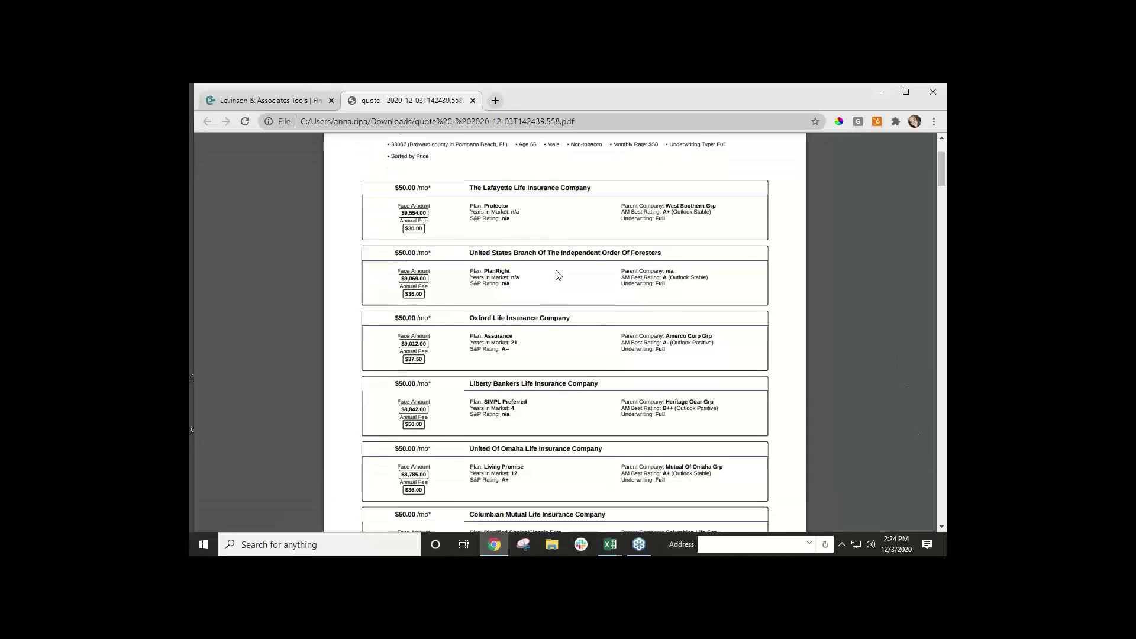
pyautogui.scroll(-1, 556, 274)
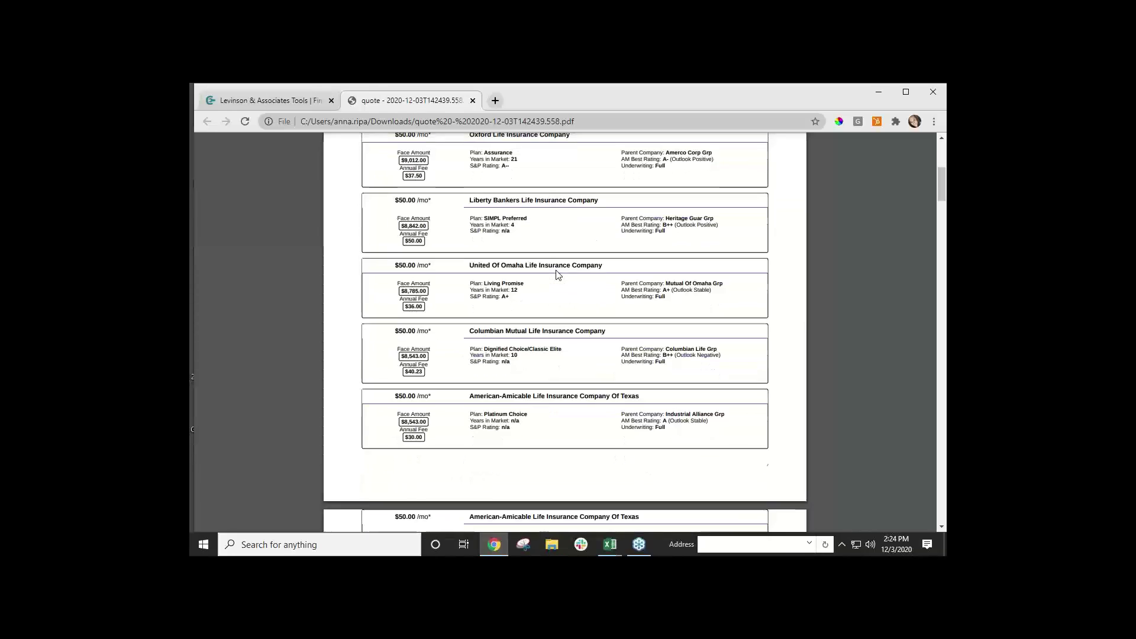
pyautogui.scroll(8, 557, 275)
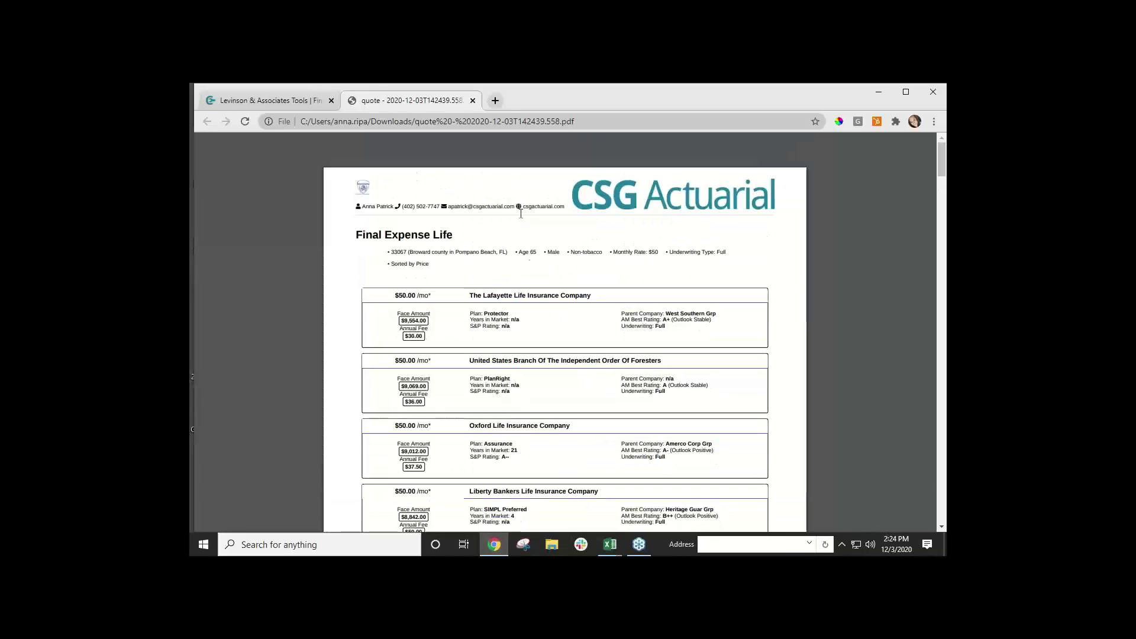
pyautogui.click(472, 101)
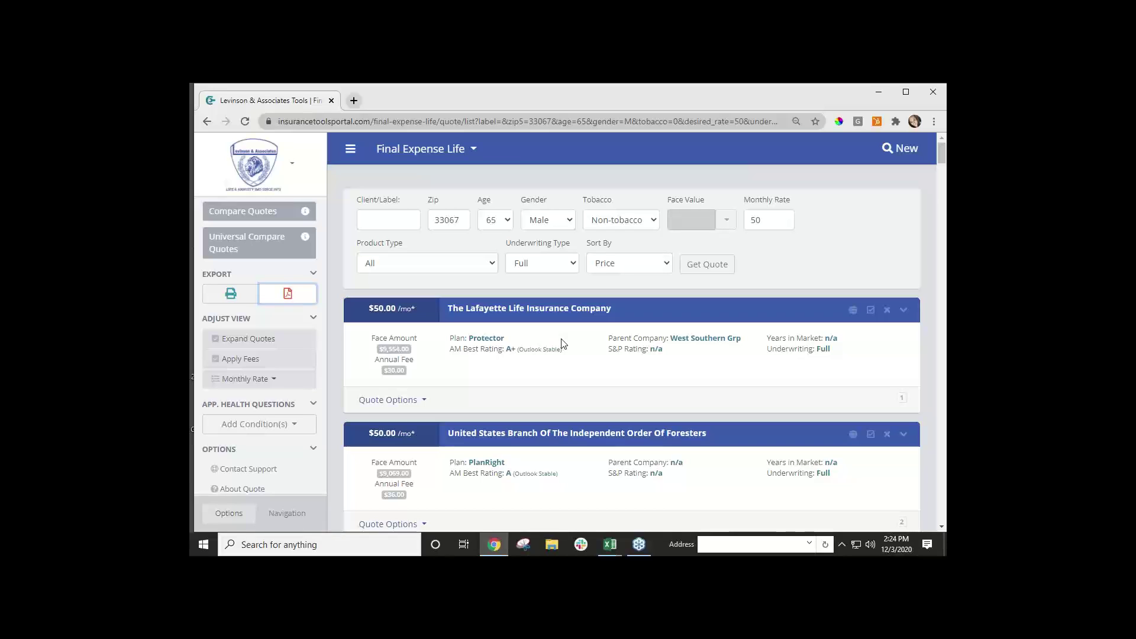
# Rerun the quote with the underwriting type set to Guaranteed.
pyautogui.click(529, 264)
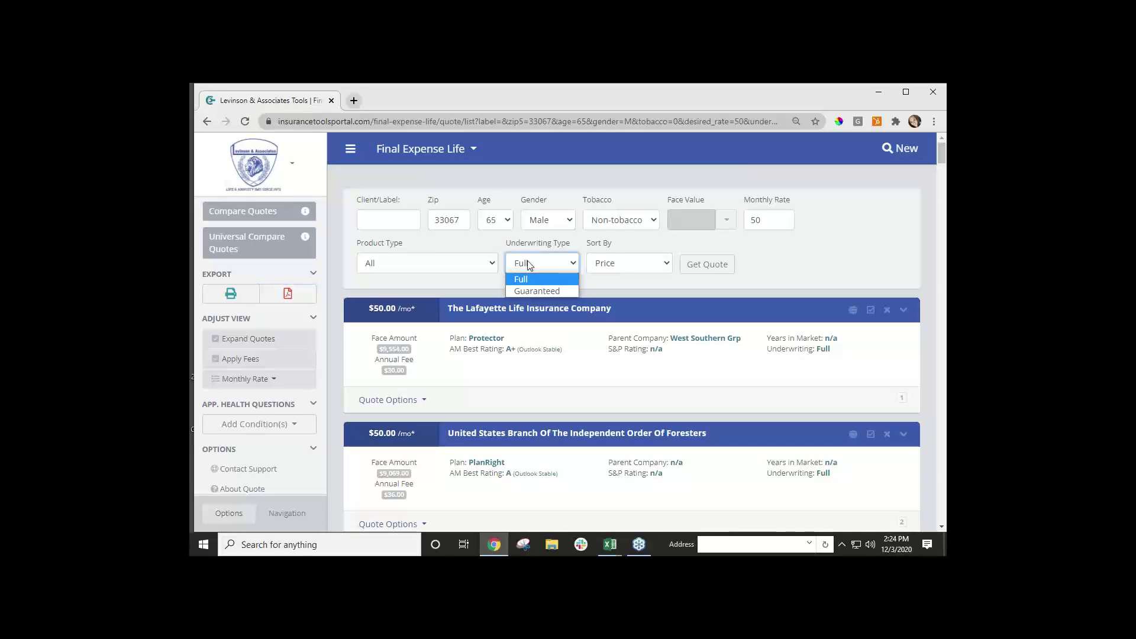
pyautogui.click(527, 293)
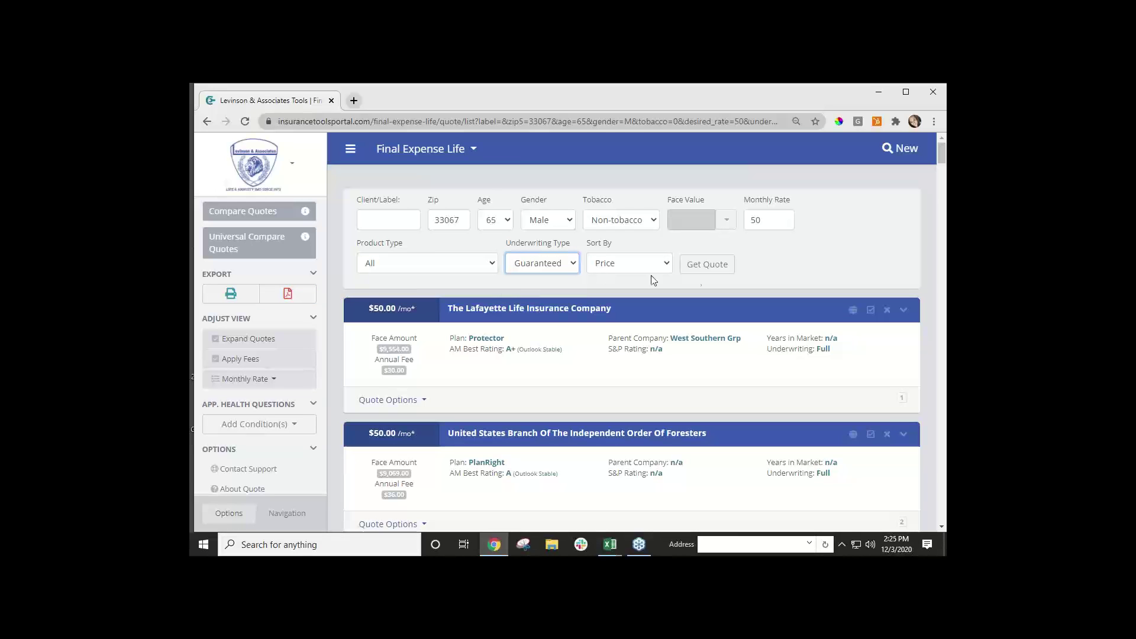
pyautogui.click(712, 268)
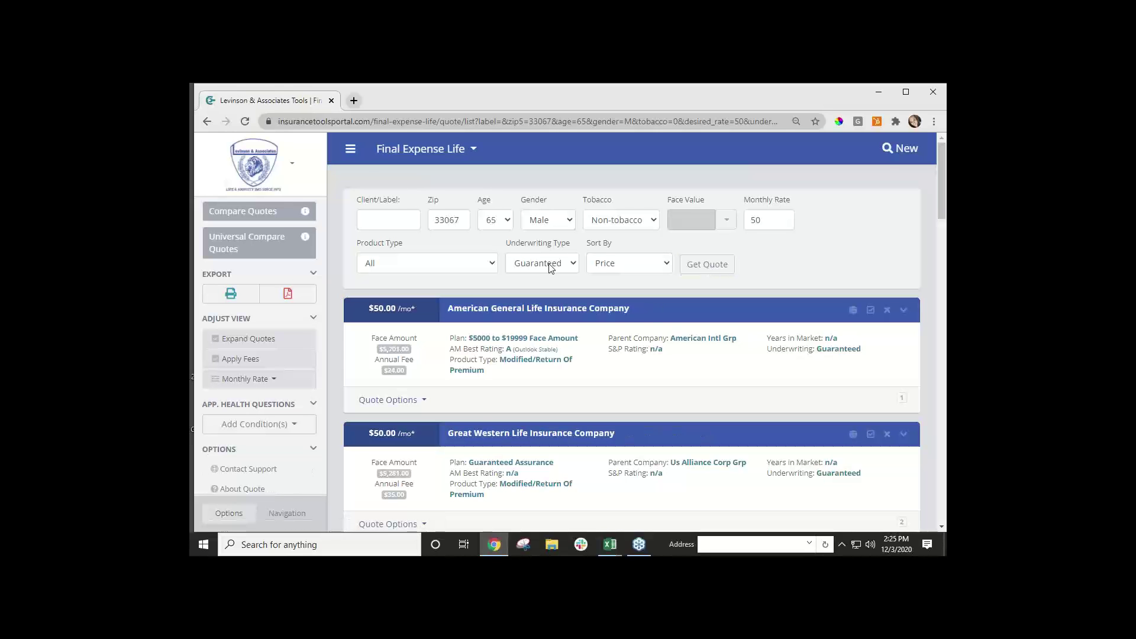
# Examine the guaranteed underwriting quotes and their product types, and check the available Product Type choices.
pyautogui.scroll(-3, 560, 401)
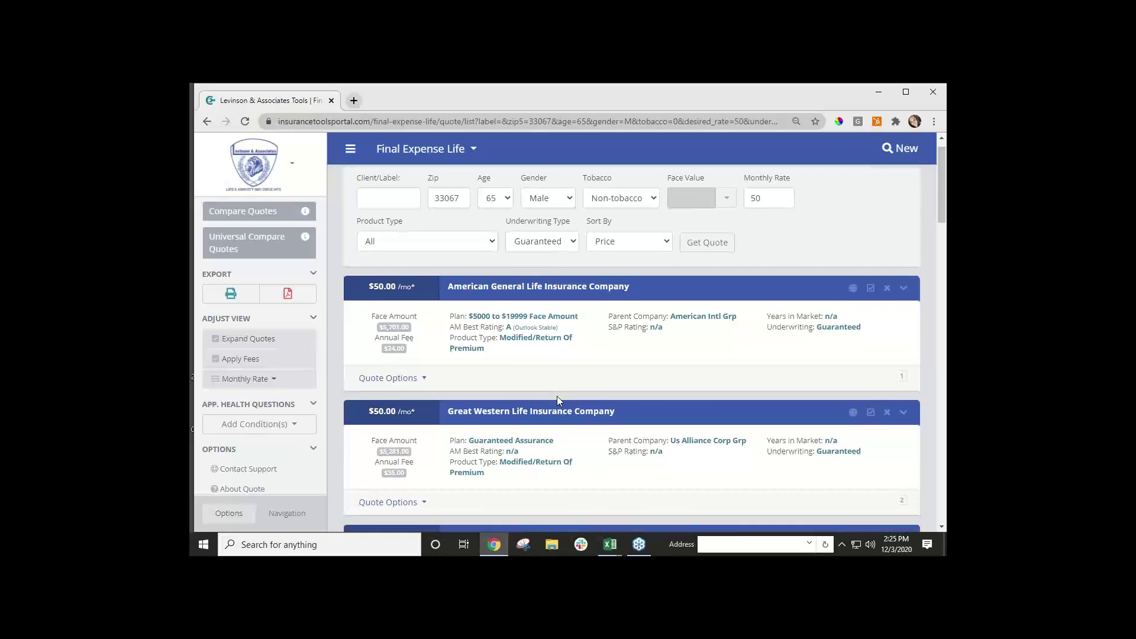
pyautogui.scroll(-3, 558, 400)
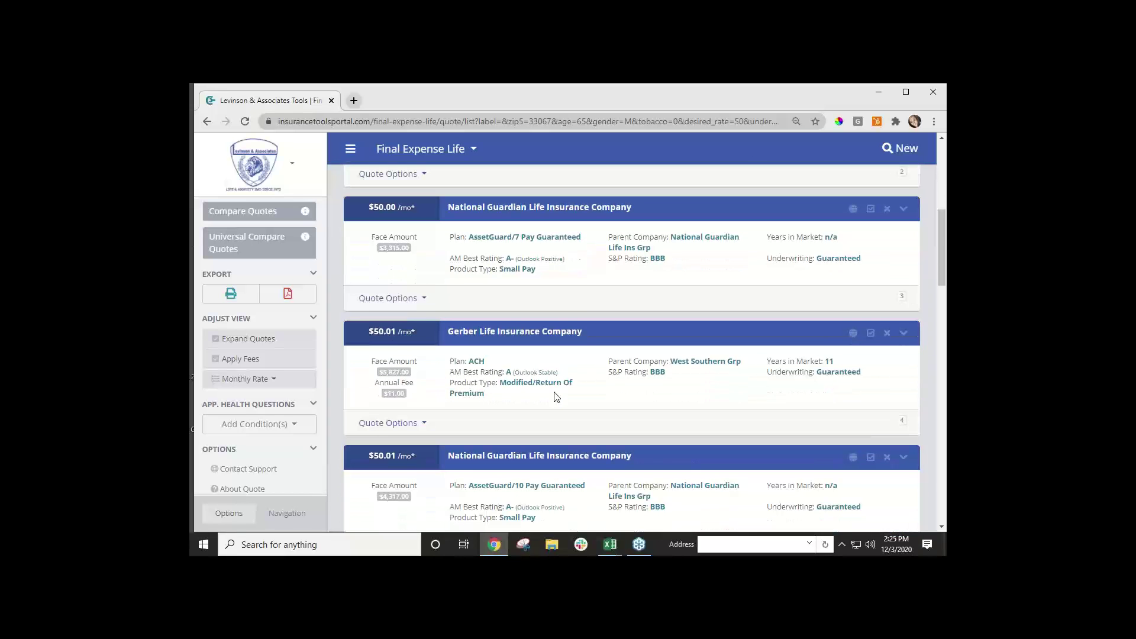
pyautogui.scroll(6, 535, 349)
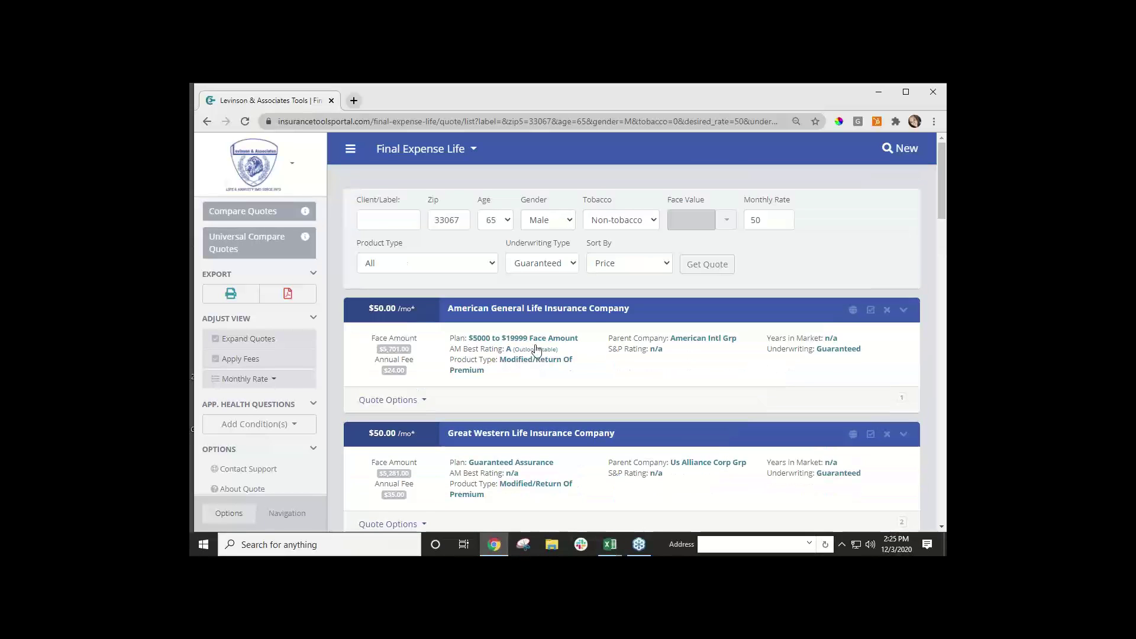
pyautogui.click(456, 262)
pyautogui.click(457, 264)
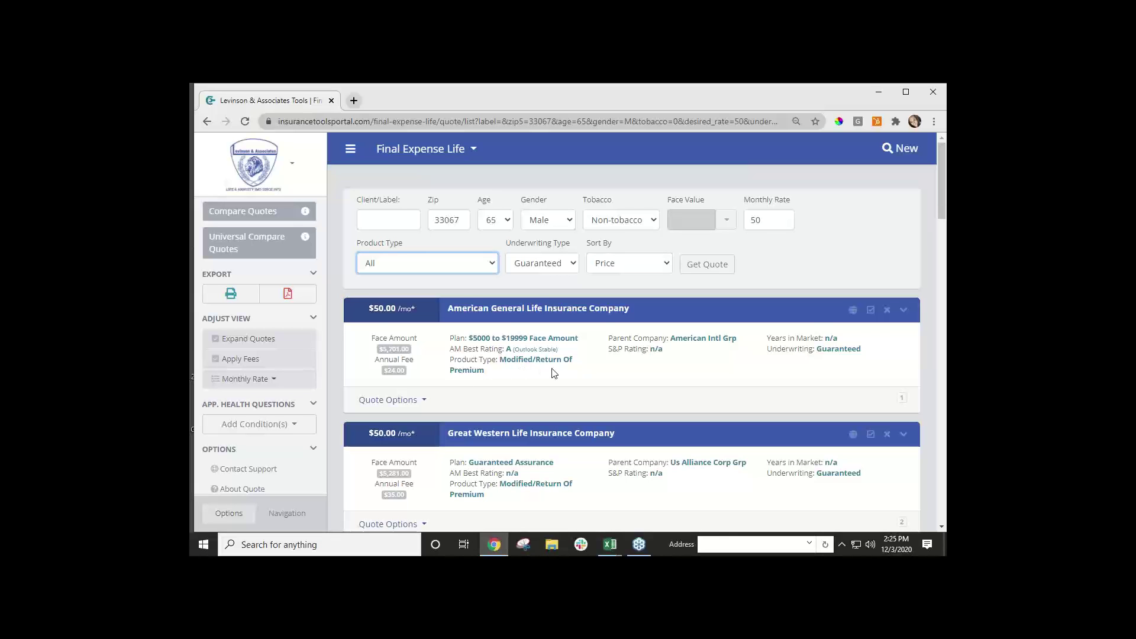
# Look through the guaranteed underwriting quote list to compare each carrier's plan and product type.
pyautogui.scroll(-2, 554, 373)
pyautogui.scroll(-5, 552, 368)
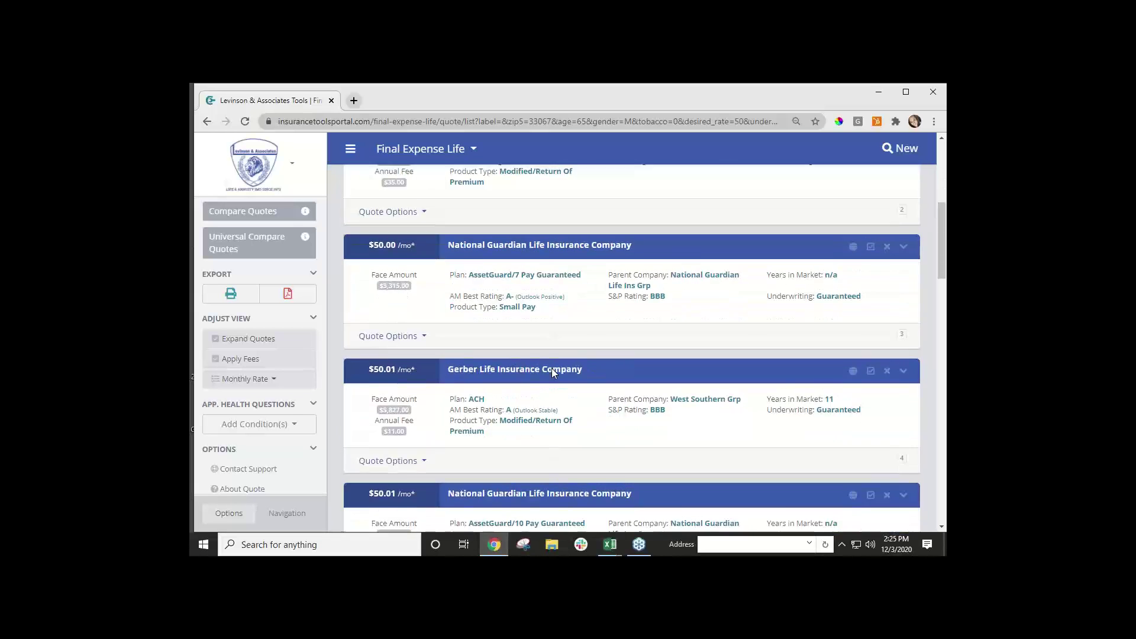
pyautogui.scroll(-6, 553, 373)
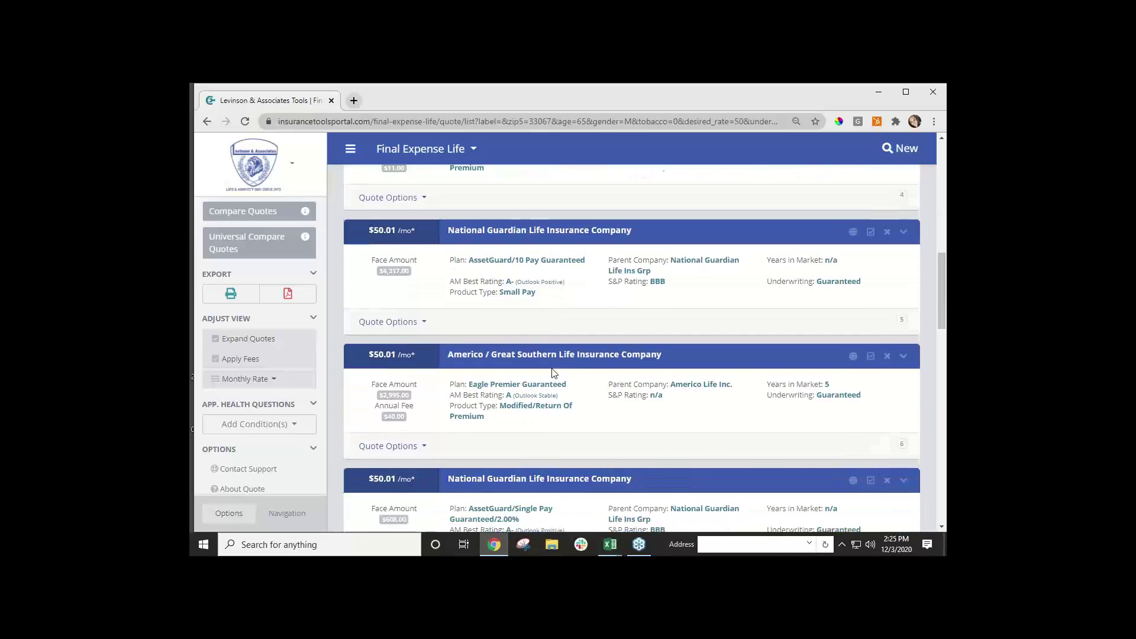
pyautogui.scroll(-6, 553, 372)
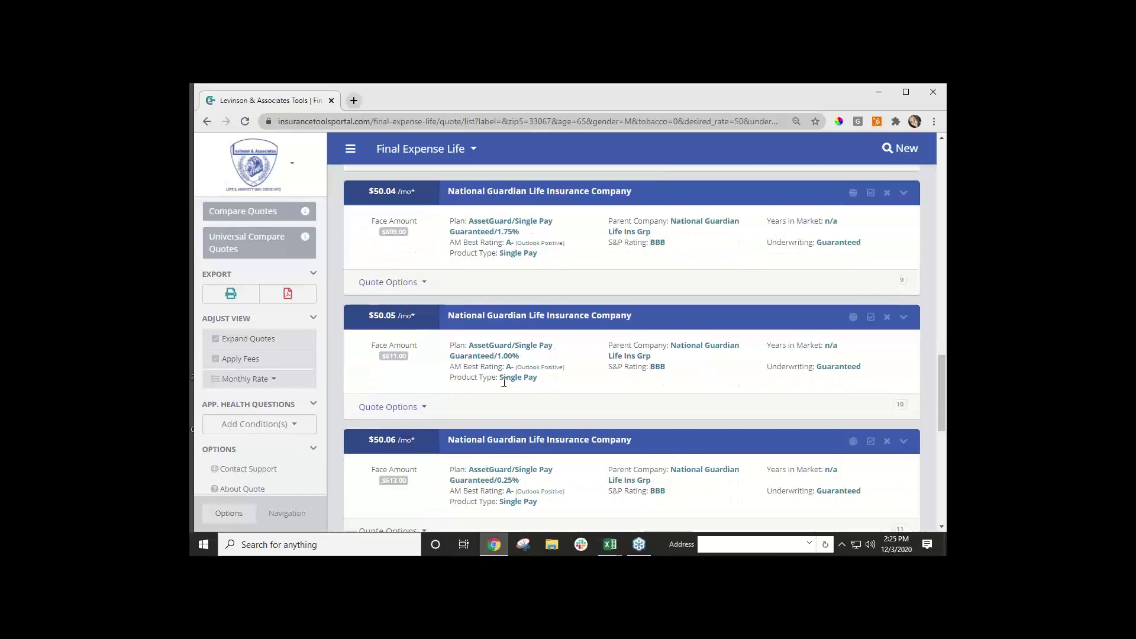
pyautogui.scroll(8, 501, 382)
pyautogui.scroll(10, 502, 382)
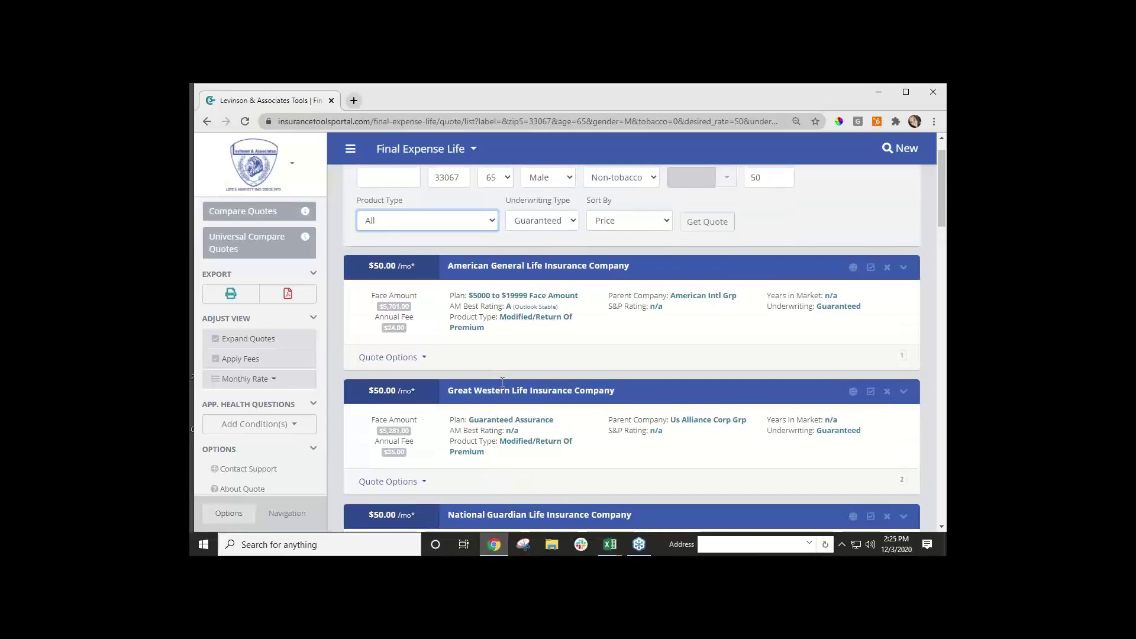
# Rerun the guaranteed underwriting quote with the product type set to Level Benefit.
pyautogui.click(428, 264)
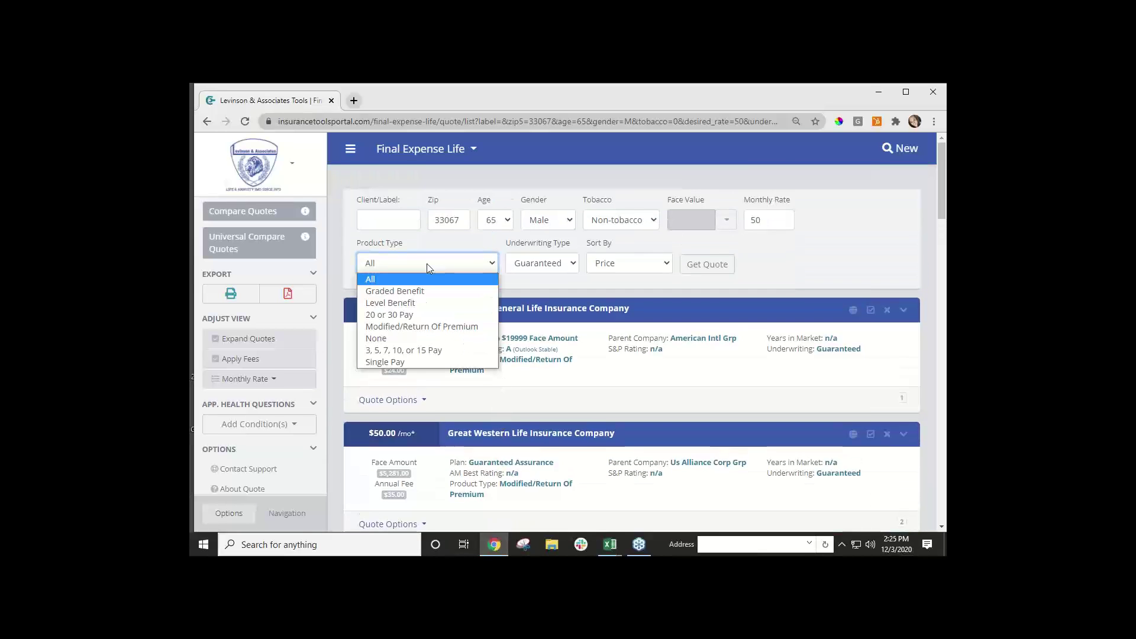
pyautogui.click(417, 303)
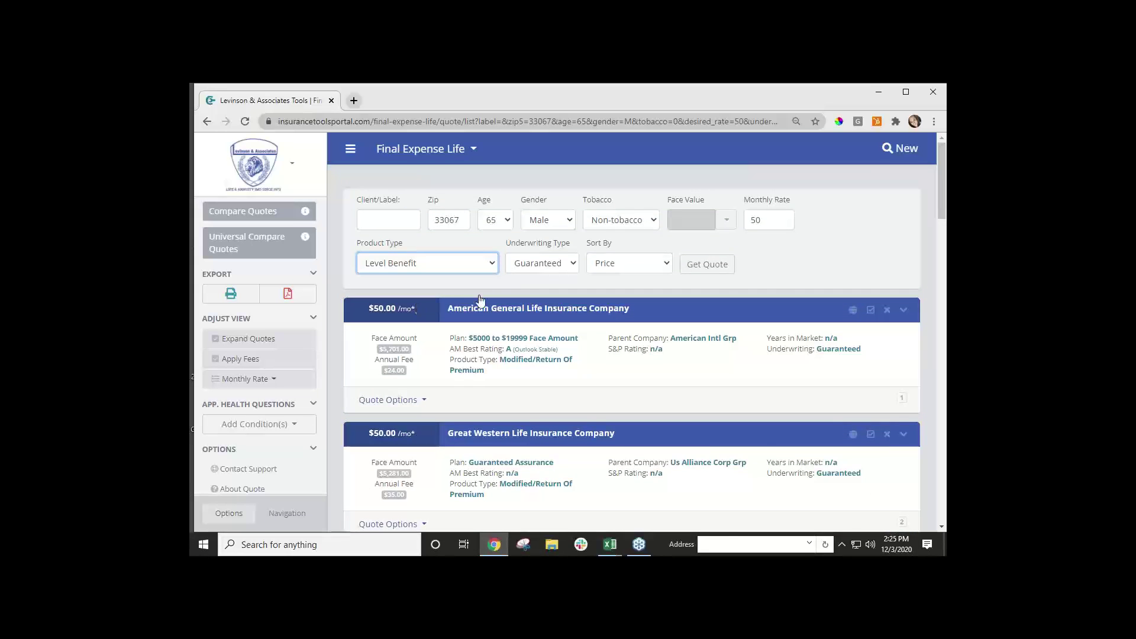
pyautogui.click(725, 277)
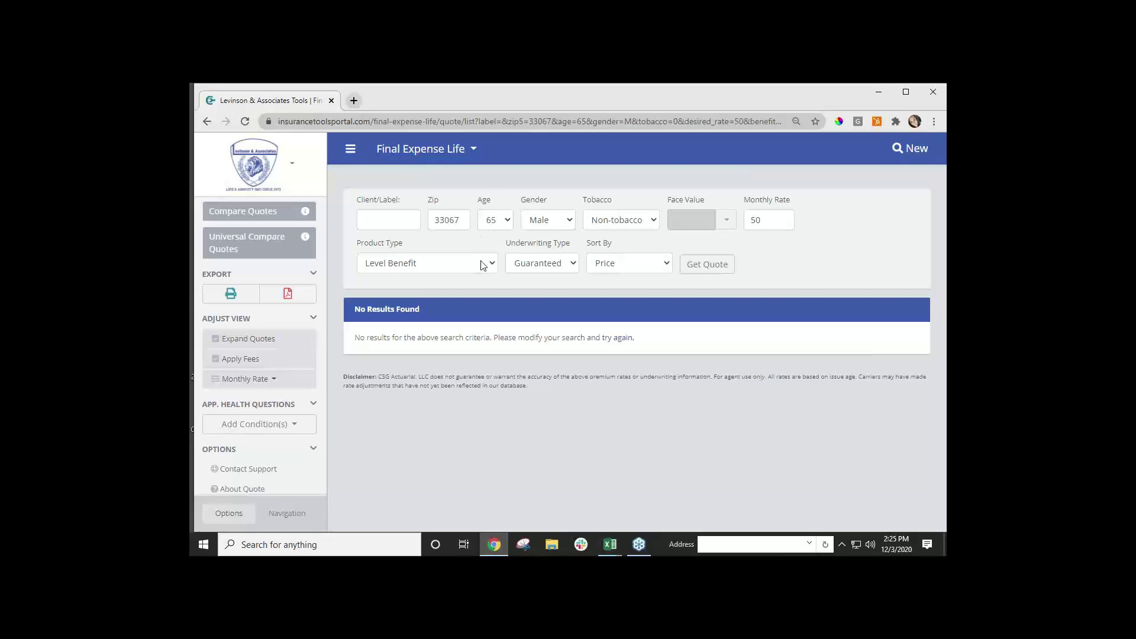
# Choose the gender for the quote and set the product type back to All.
pyautogui.click(542, 223)
pyautogui.click(544, 249)
pyautogui.click(445, 267)
pyautogui.click(434, 278)
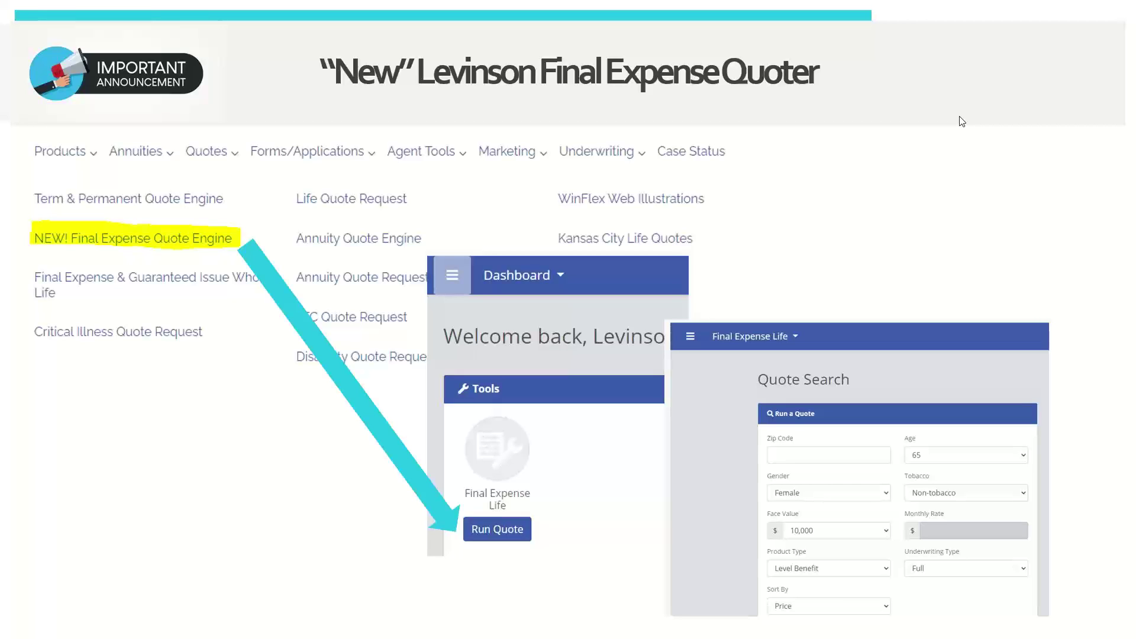
pyautogui.click(963, 121)
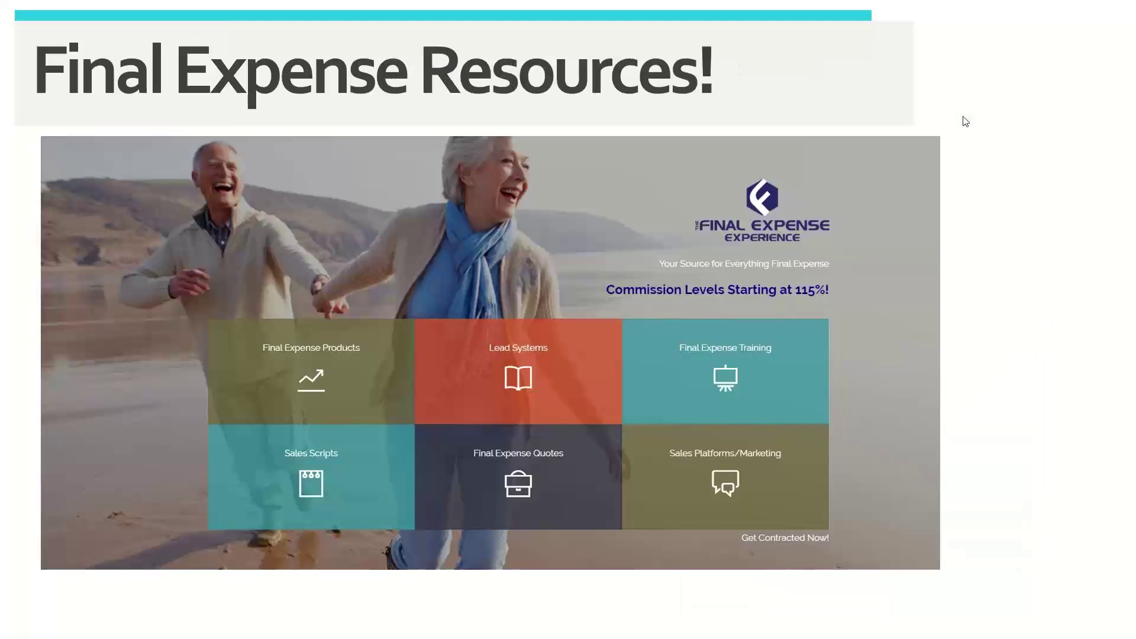